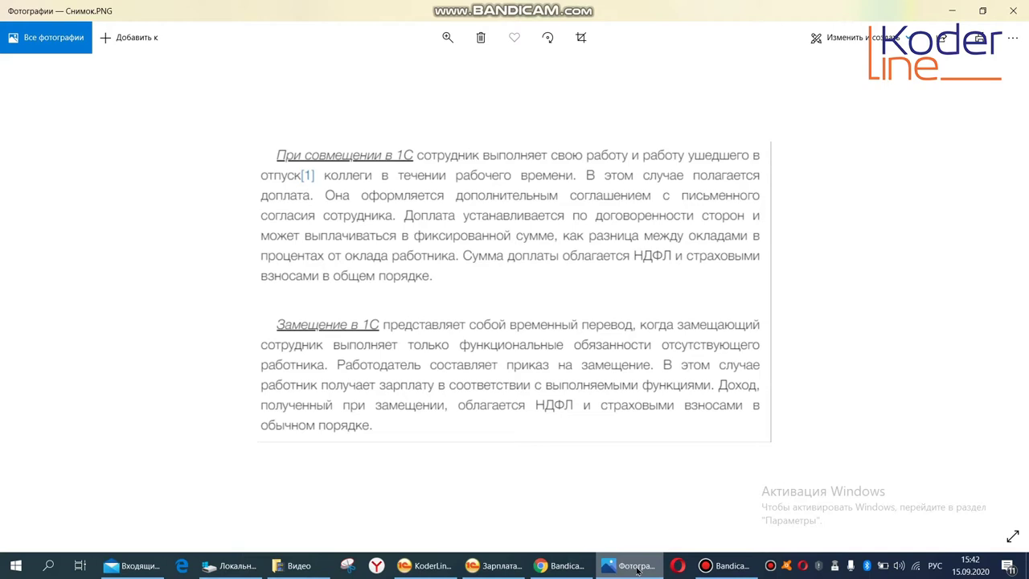
# Step: Switch to 1C Зарплата и управление персоналом and check the Совмещение, временное исполнение обязанностей option among the other accruals in the payroll settings
pyautogui.click(498, 567)
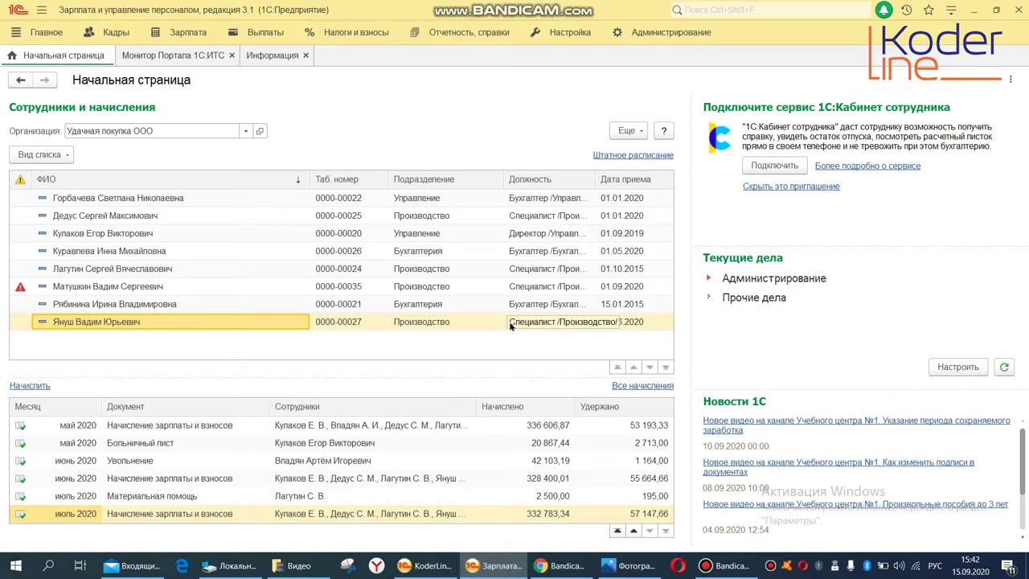
pyautogui.click(570, 33)
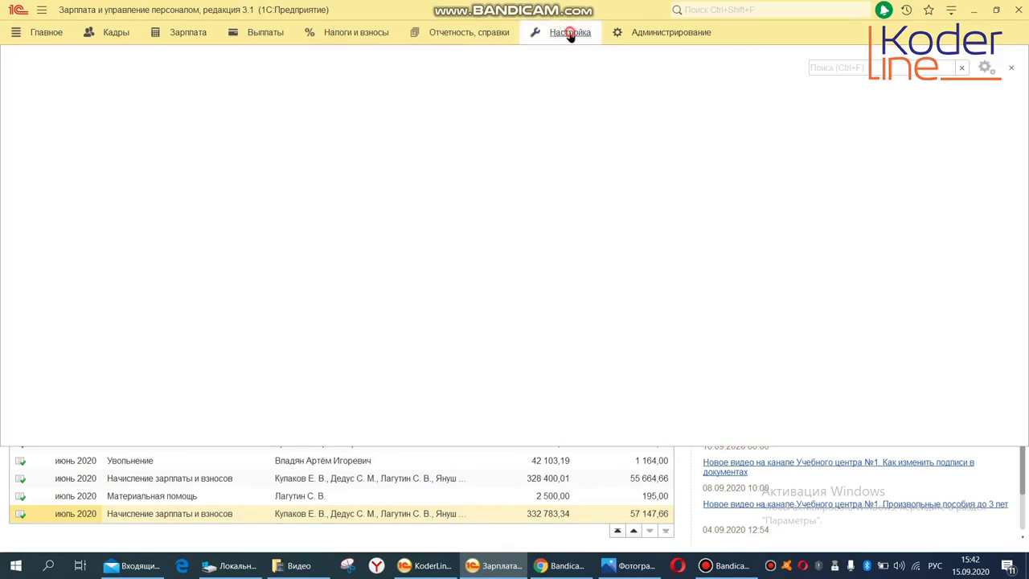
pyautogui.click(64, 118)
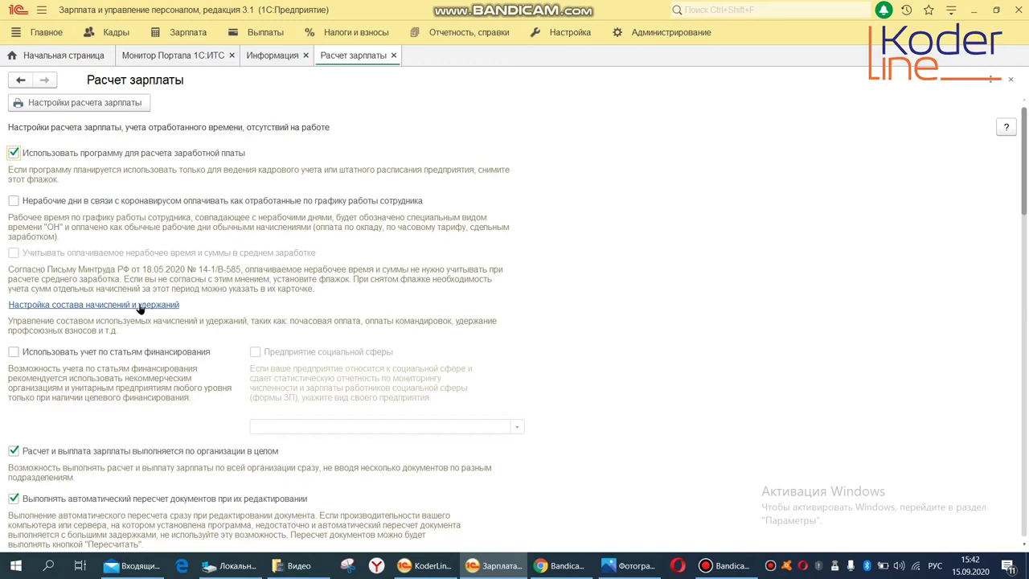
pyautogui.click(129, 306)
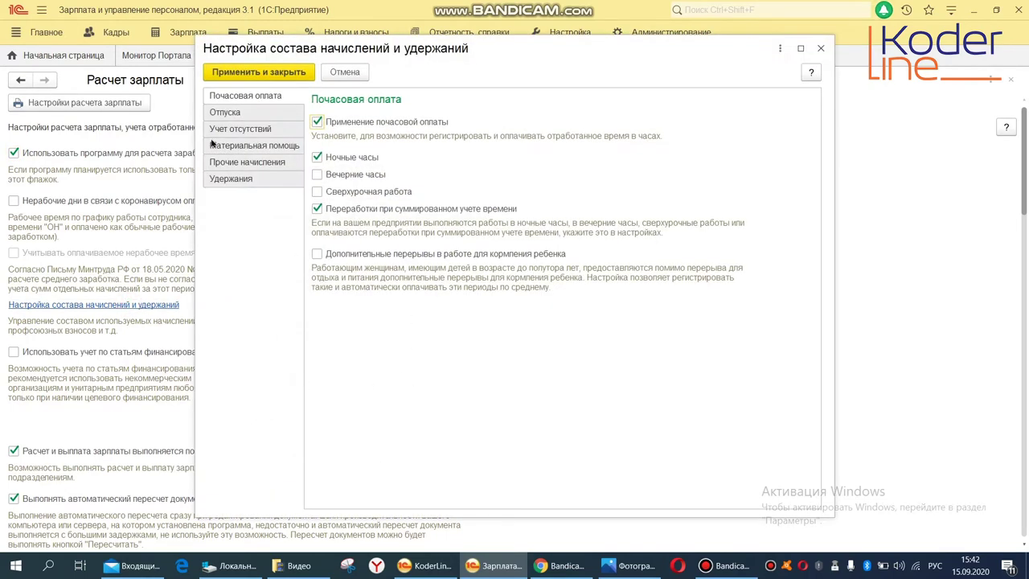
pyautogui.click(264, 163)
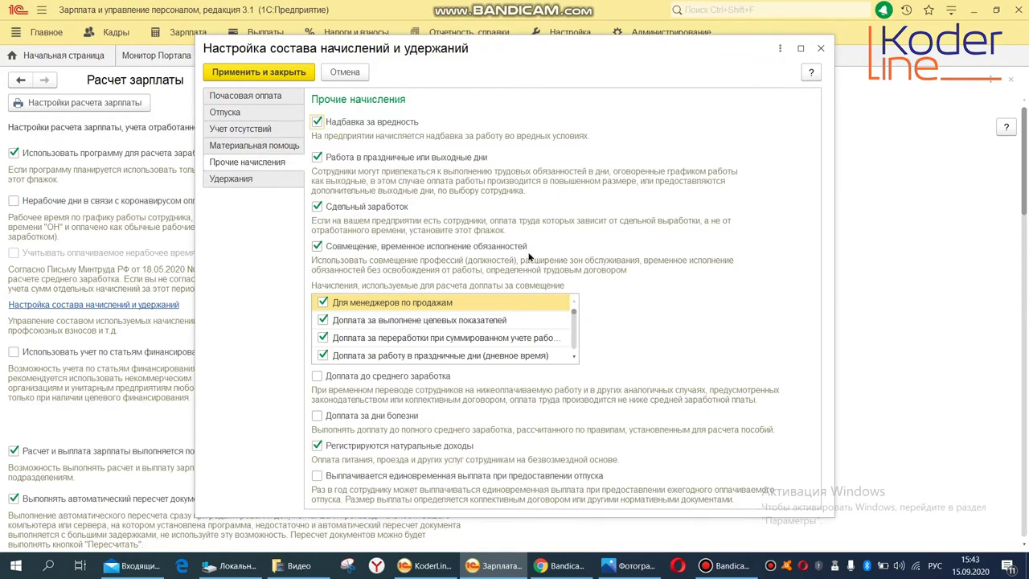
pyautogui.click(821, 48)
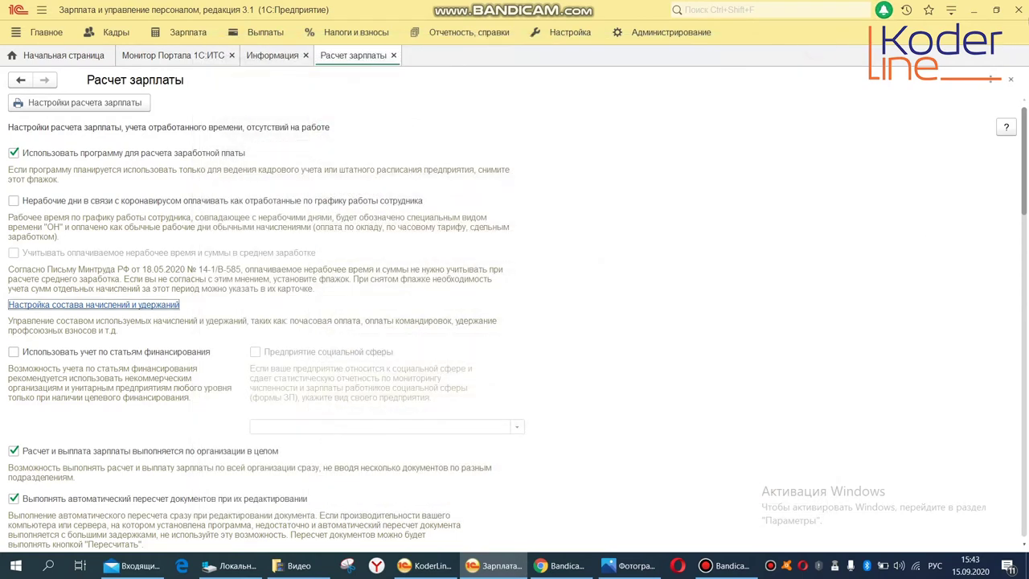
pyautogui.click(1011, 79)
# Step: Open the accrual Доплата за совмещение должностей, исполнение обязанностей from the Начисления list
pyautogui.click(563, 32)
pyautogui.click(48, 180)
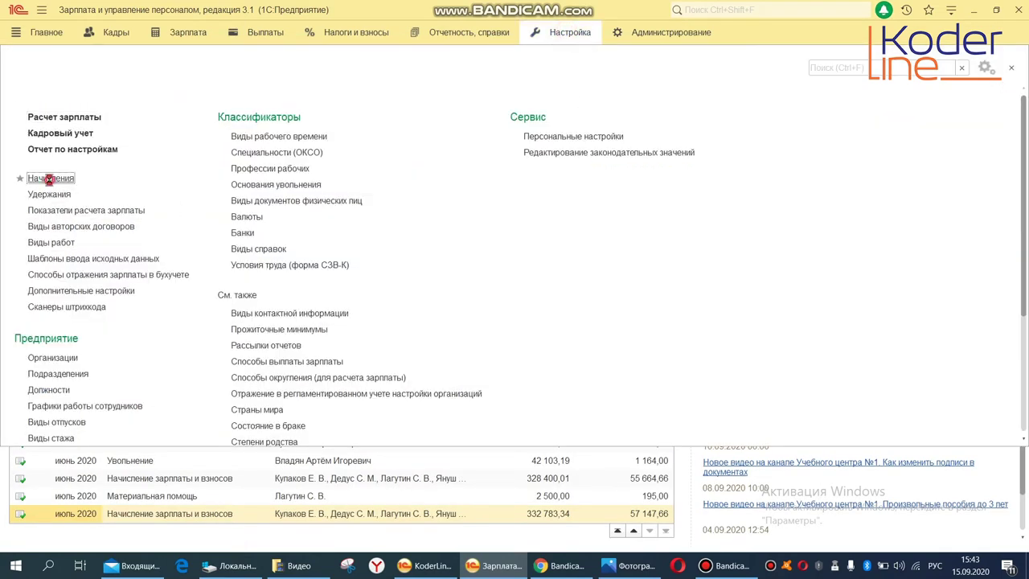
pyautogui.scroll(-5, 181, 465)
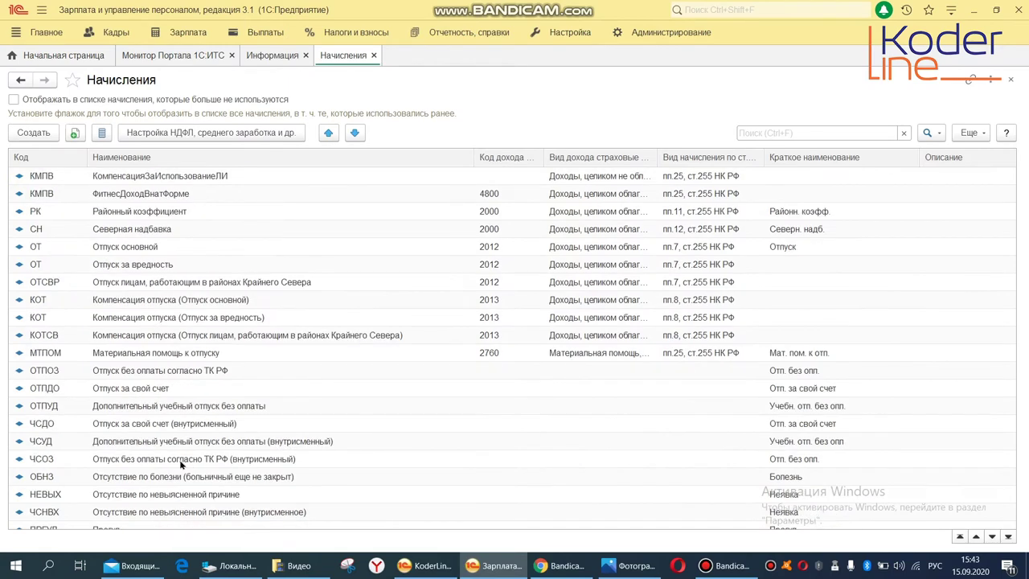
pyautogui.scroll(-1, 182, 464)
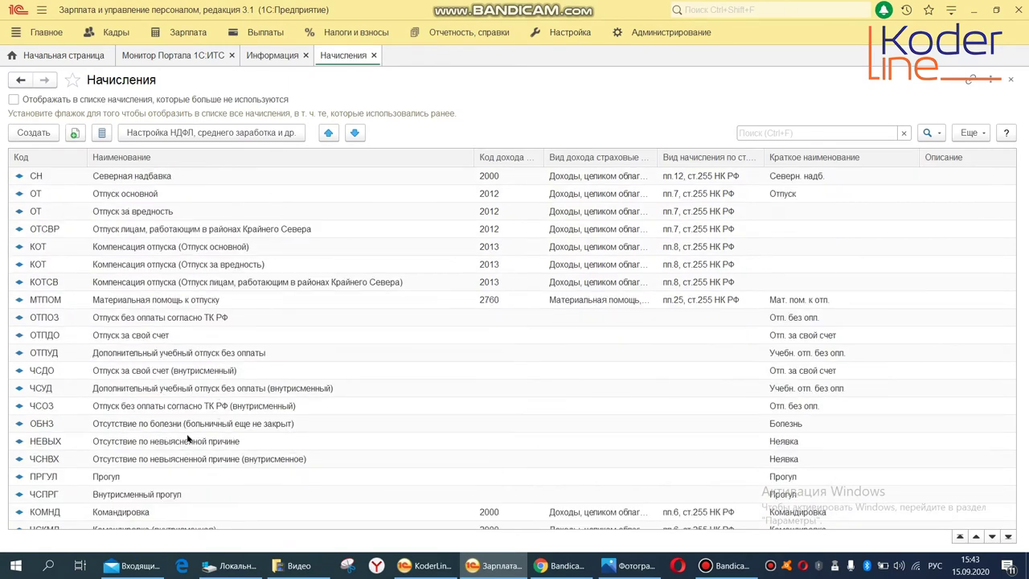
pyautogui.scroll(-5, 187, 438)
pyautogui.click(242, 459)
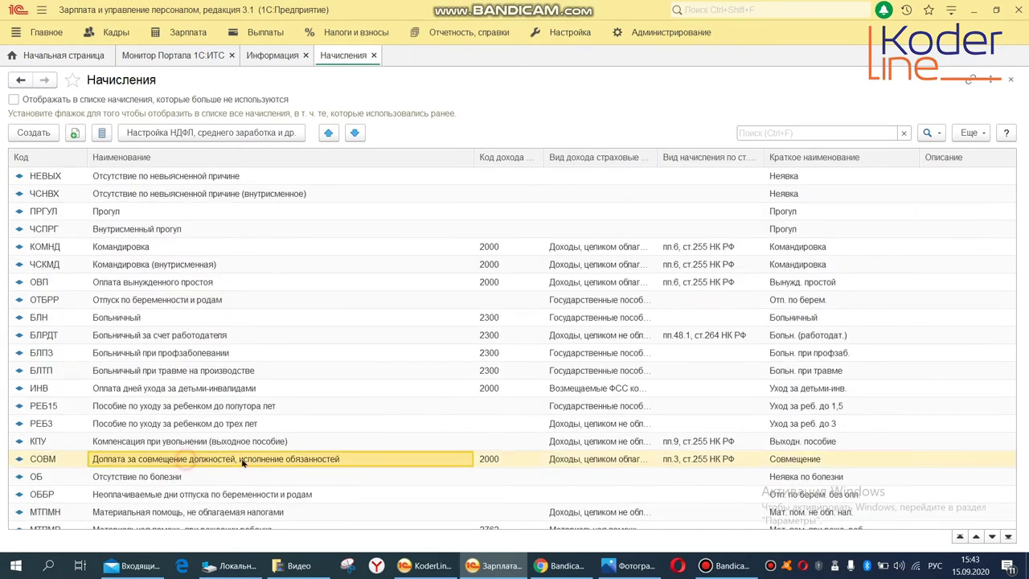
pyautogui.doubleClick(229, 462)
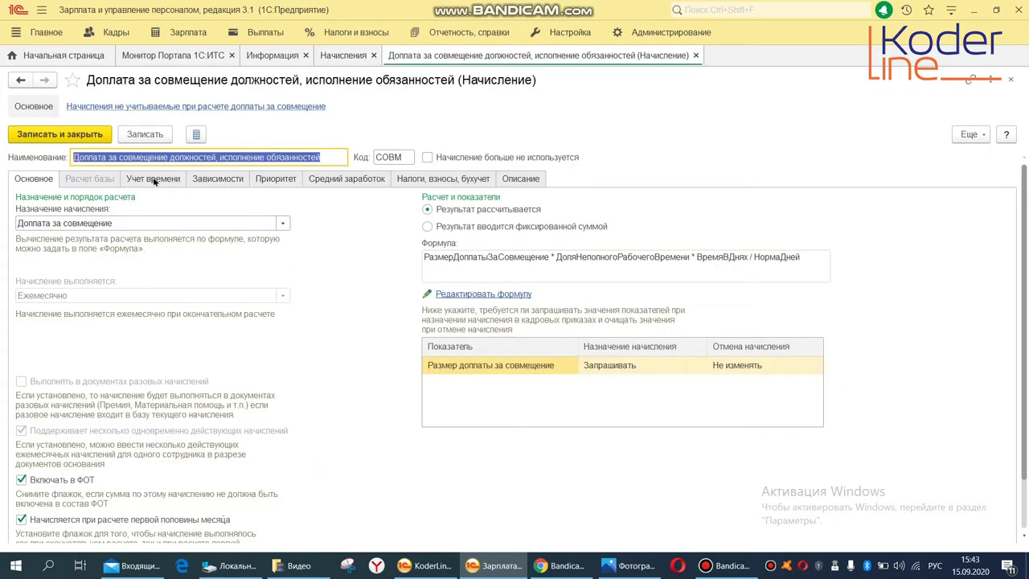
# Step: Examine the combination accrual's main settings, time accounting and dependent accruals and deductions
pyautogui.scroll(-2, 435, 319)
pyautogui.scroll(2, 435, 322)
pyautogui.scroll(-2, 241, 229)
pyautogui.scroll(2, 191, 200)
pyautogui.click(152, 177)
pyautogui.click(222, 178)
pyautogui.scroll(2, 354, 239)
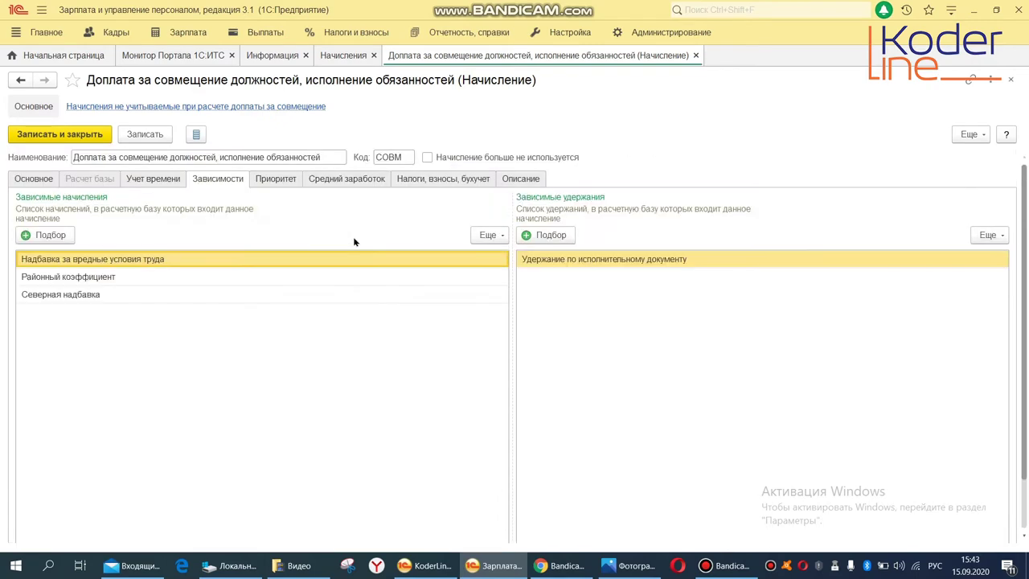
# Step: Examine the accrual's priority, average earnings, tax and accounting, and description settings, and close it together with the Начисления list
pyautogui.click(285, 178)
pyautogui.scroll(-2, 290, 188)
pyautogui.scroll(2, 297, 270)
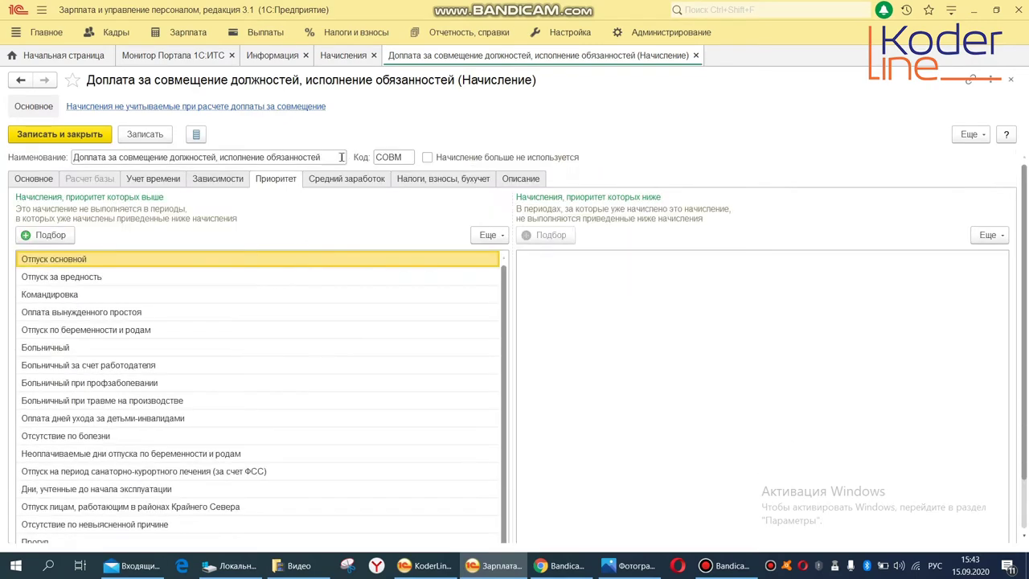
pyautogui.click(342, 178)
pyautogui.click(424, 178)
pyautogui.click(524, 179)
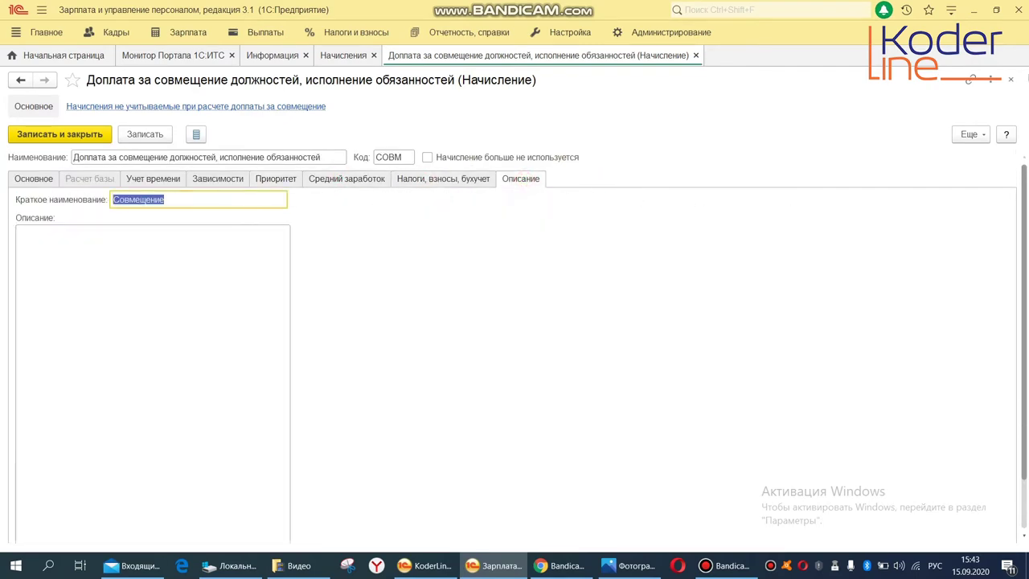
pyautogui.click(1011, 80)
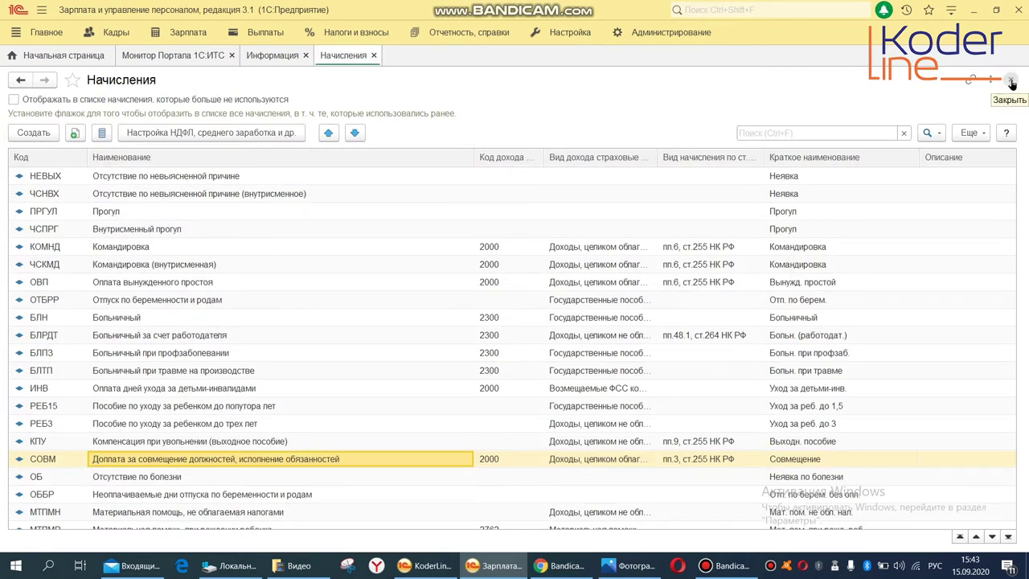
pyautogui.click(1011, 81)
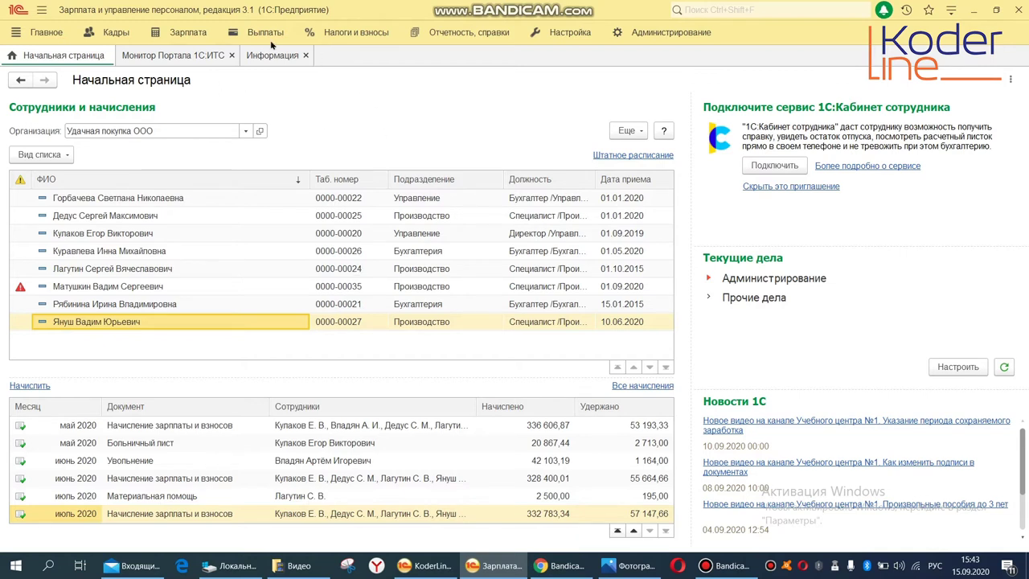
# Step: Create a new Совмещение должностей document from the list of all HR documents
pyautogui.click(117, 33)
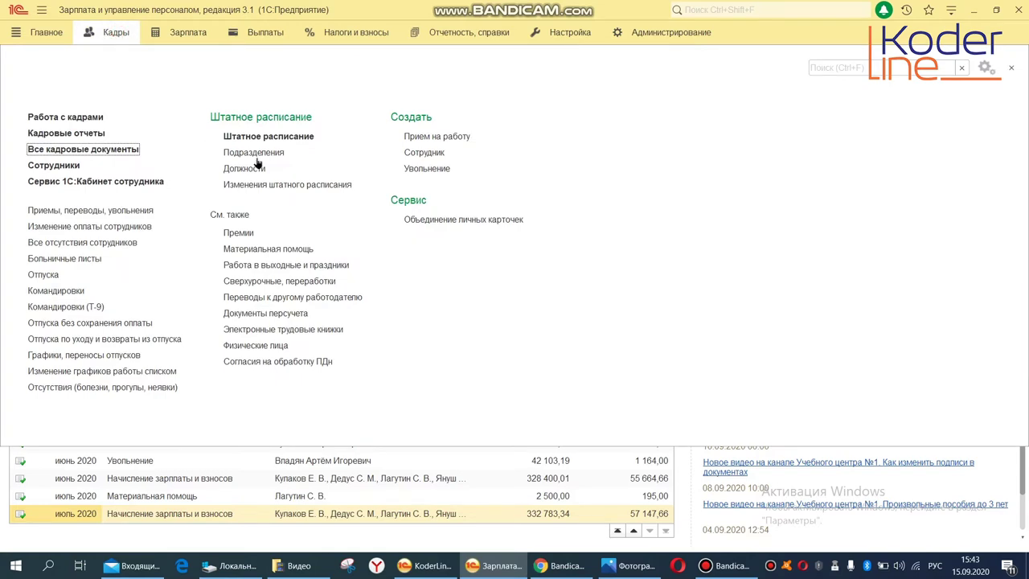
pyautogui.click(61, 151)
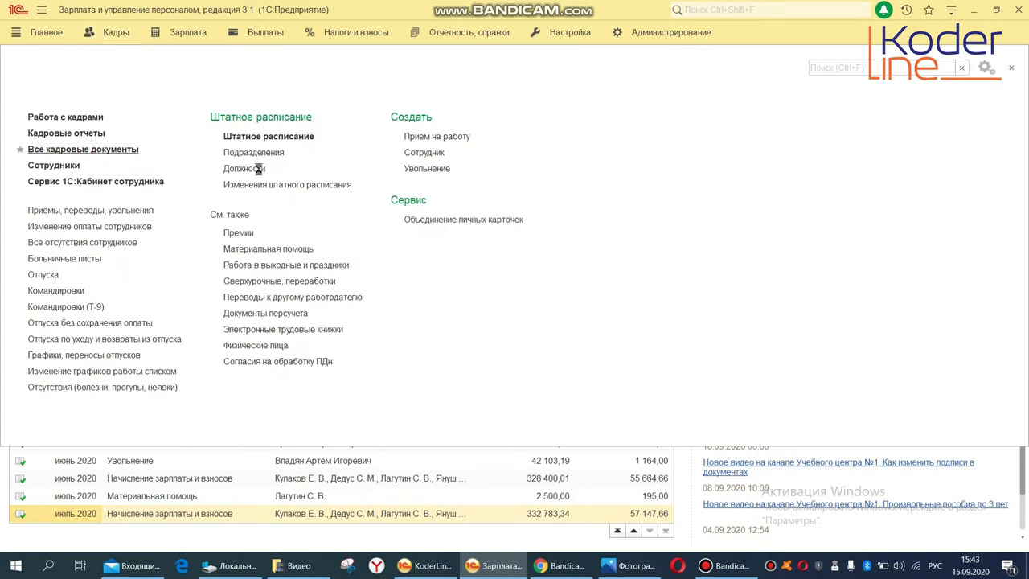
pyautogui.click(41, 145)
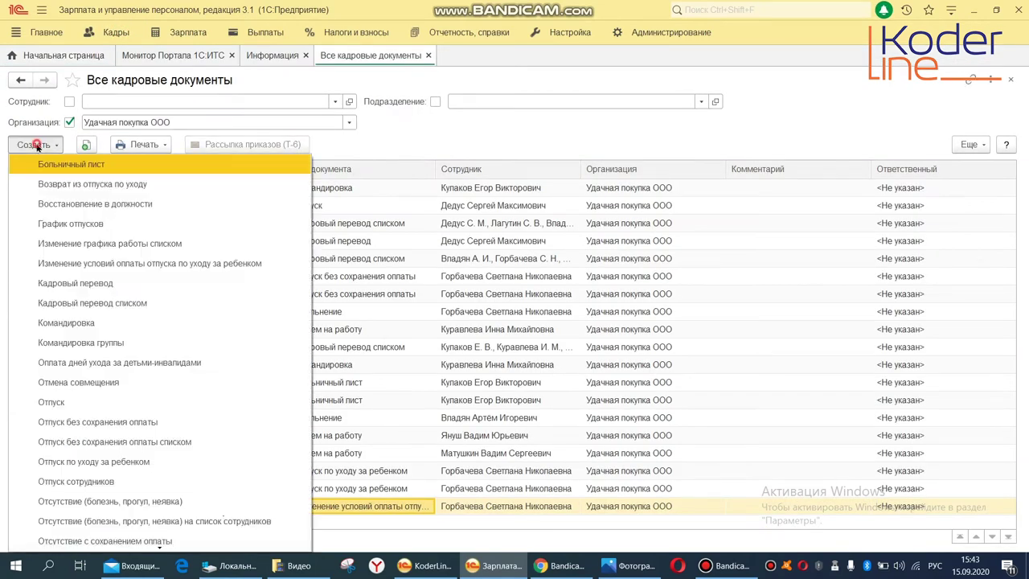
pyautogui.scroll(-3, 137, 427)
pyautogui.scroll(-5, 126, 466)
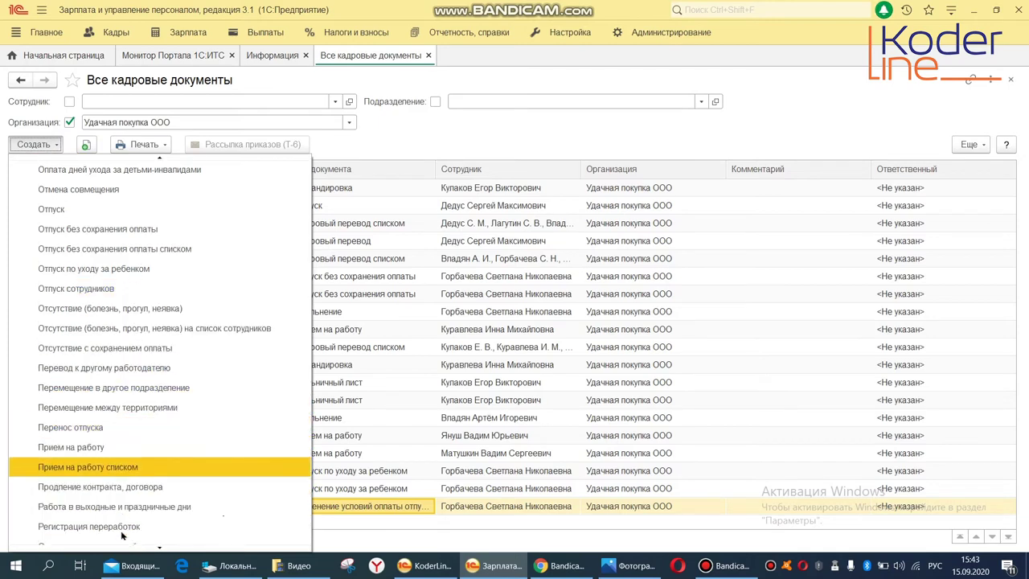
pyautogui.click(123, 505)
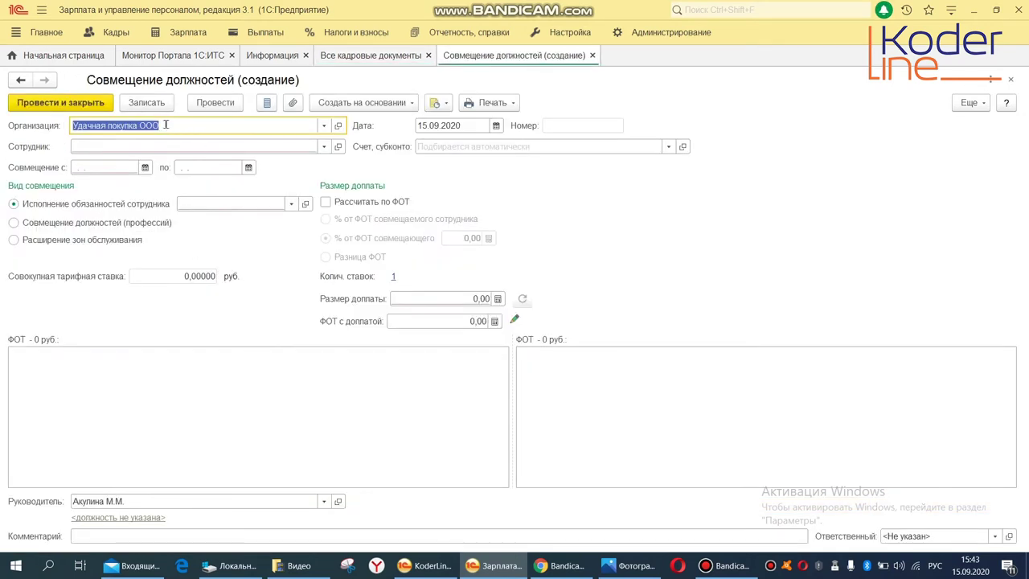
# Step: Set the document date to 03.08.2020
pyautogui.click(451, 125)
pyautogui.click(432, 125)
pyautogui.doubleClick(432, 125)
pyautogui.write('0308')
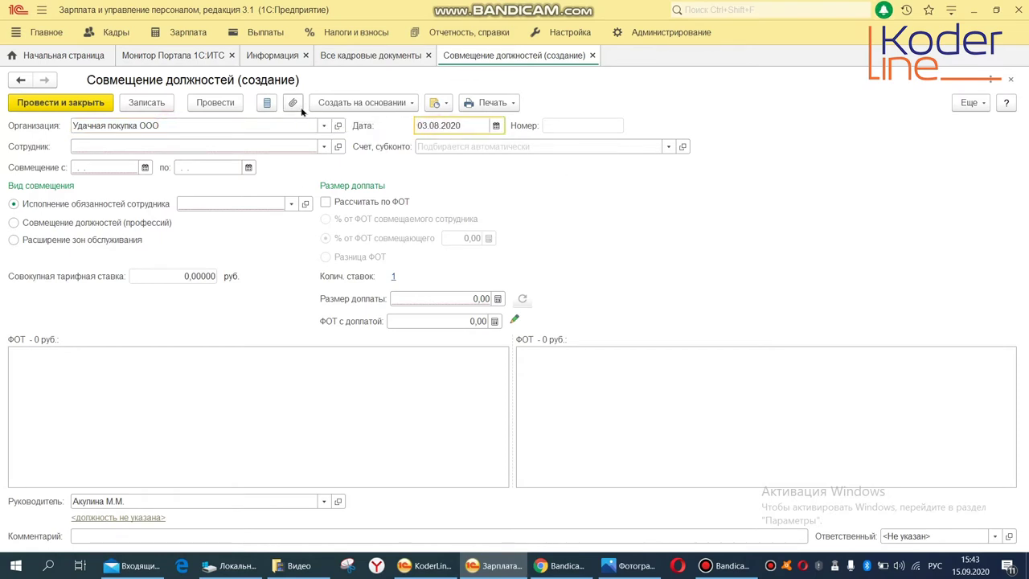
# Step: Choose the accountant from Бухгалтерия hired on 15.01.2015 as the document's employee
pyautogui.click(97, 146)
pyautogui.click(105, 214)
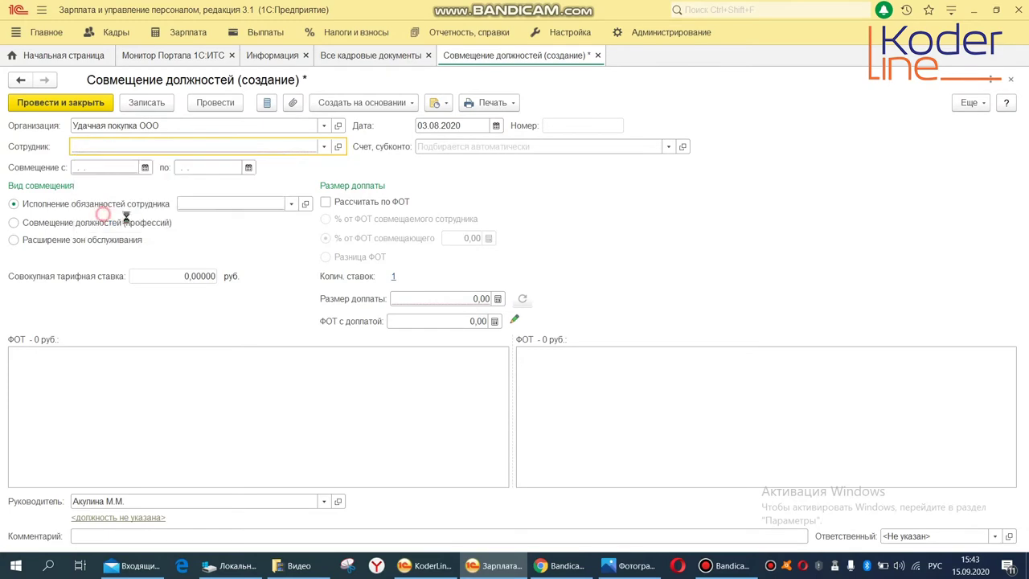
pyautogui.click(314, 240)
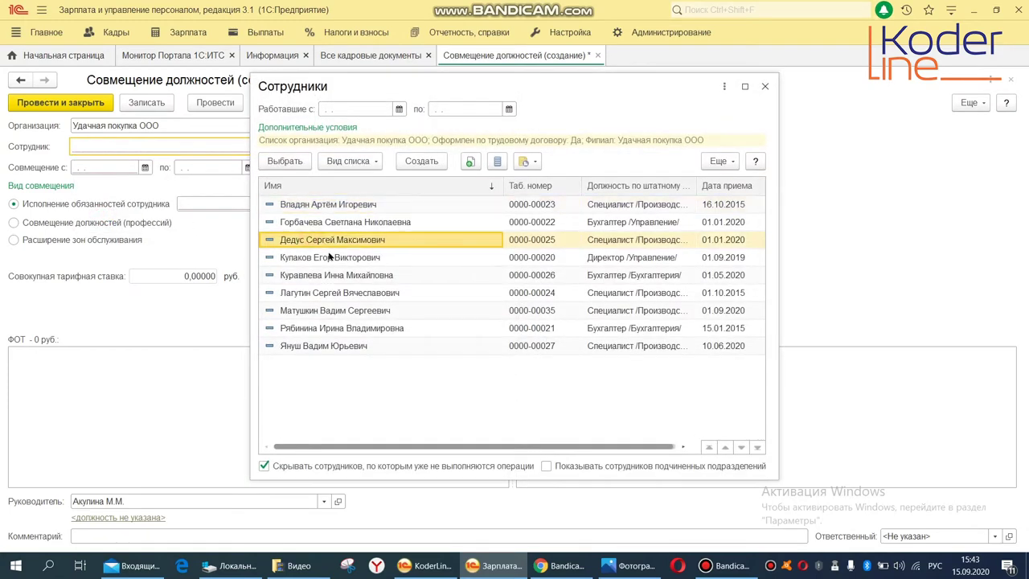
pyautogui.click(329, 257)
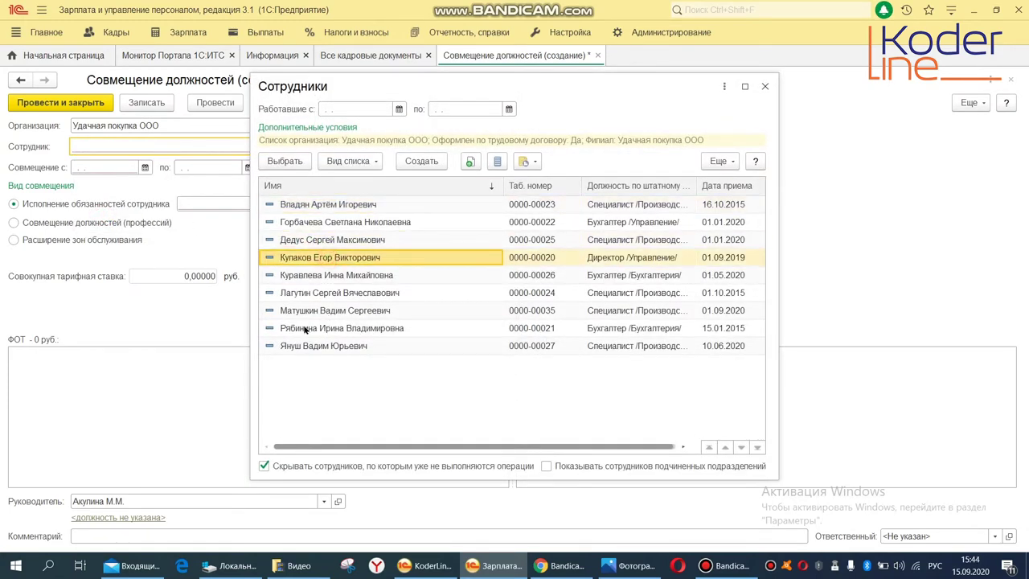
pyautogui.doubleClick(373, 329)
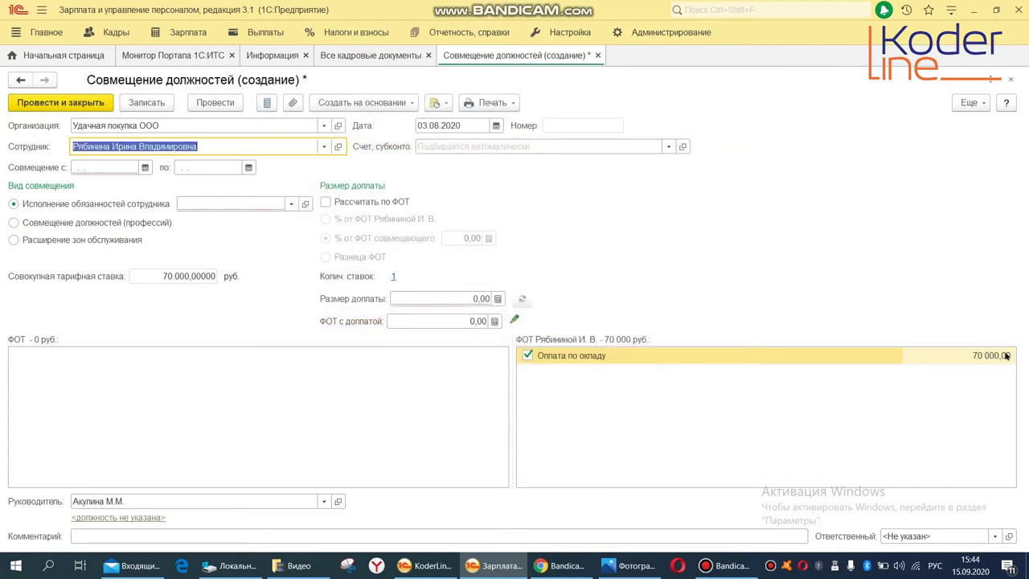
# Step: Set the combination period from 03.08.2020 to 23.08.2020
pyautogui.click(101, 167)
pyautogui.click(146, 167)
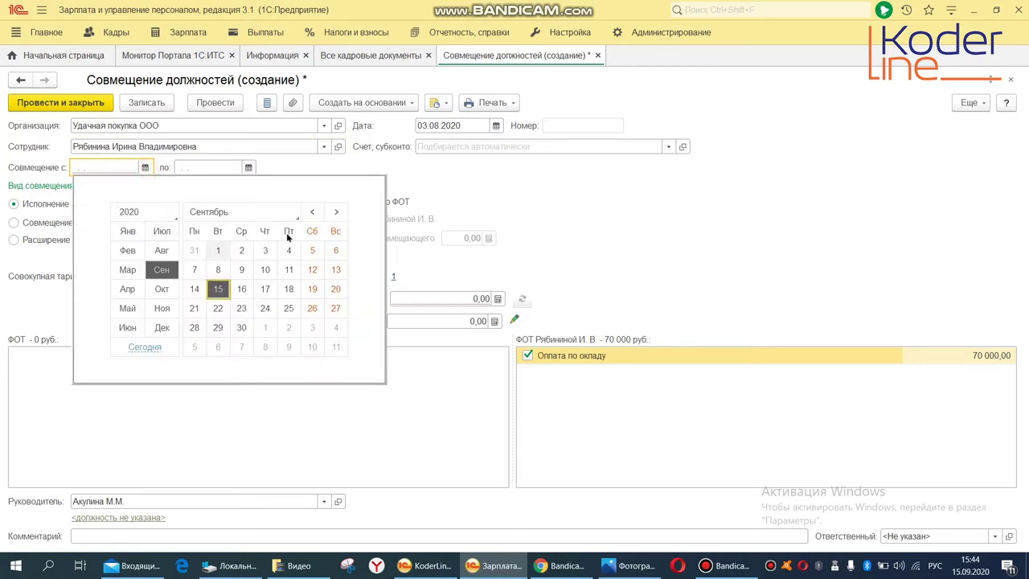
pyautogui.click(312, 212)
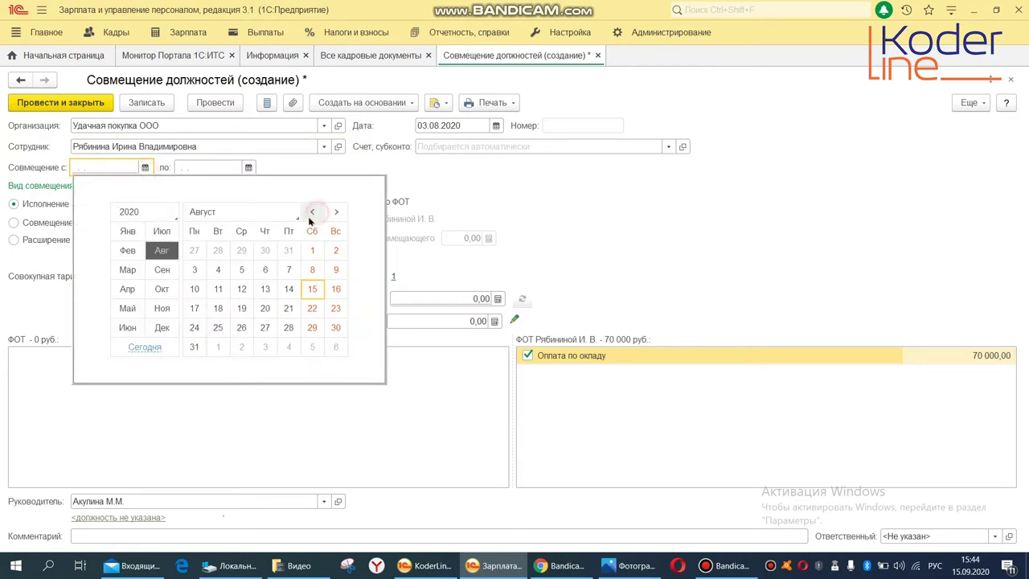
pyautogui.click(194, 269)
pyautogui.click(248, 167)
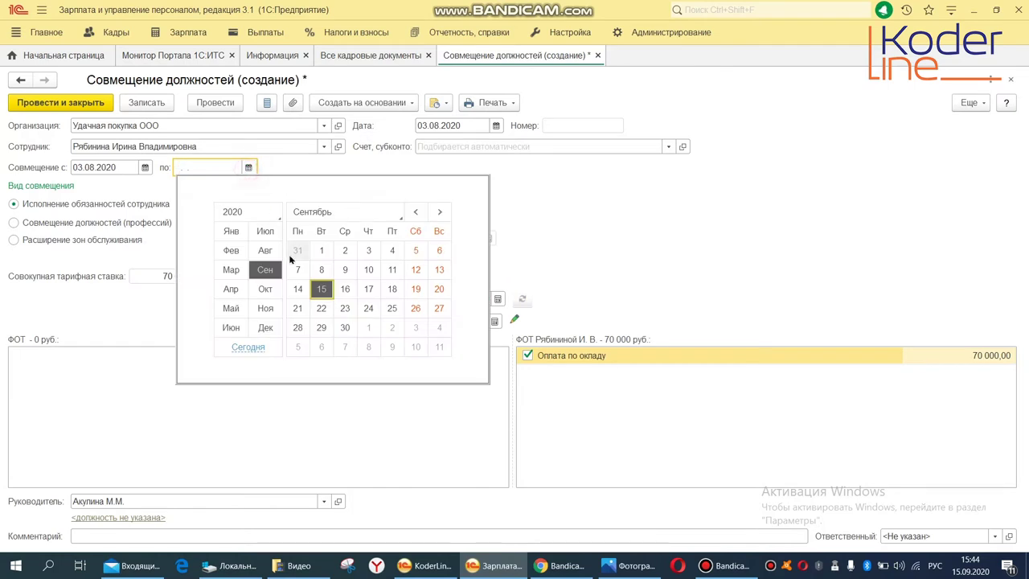
pyautogui.click(415, 212)
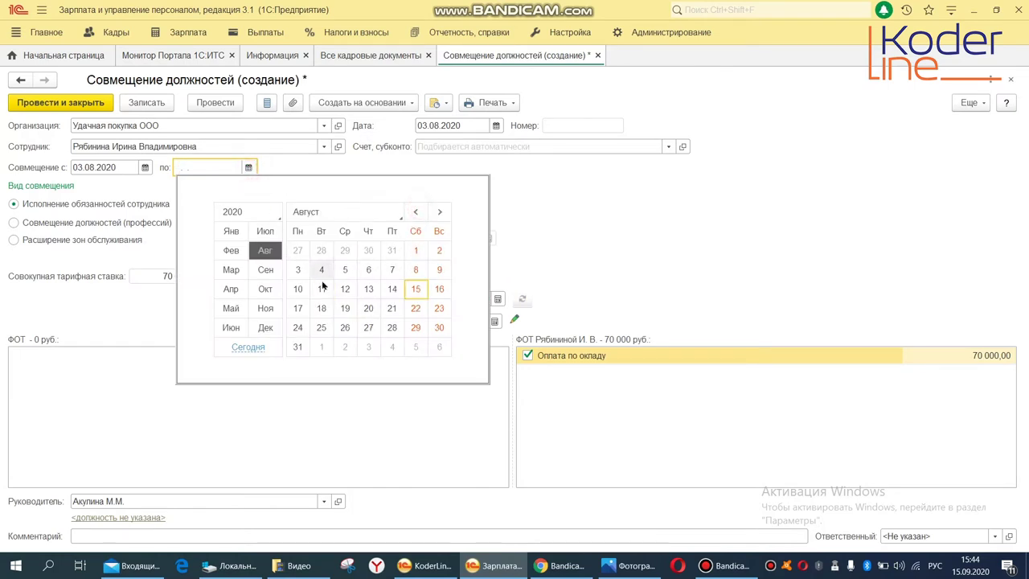
pyautogui.click(440, 309)
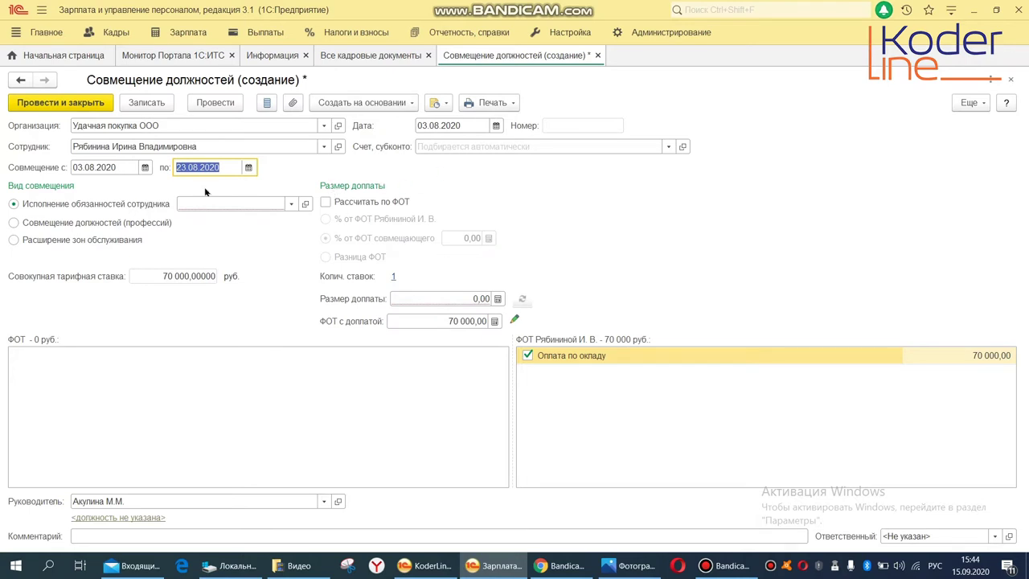
pyautogui.click(216, 205)
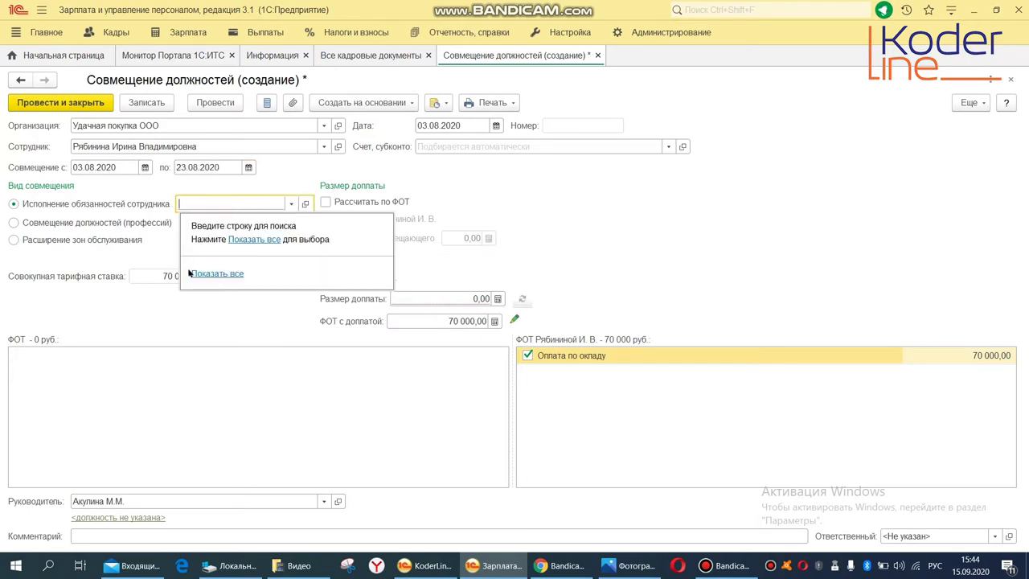
pyautogui.click(75, 203)
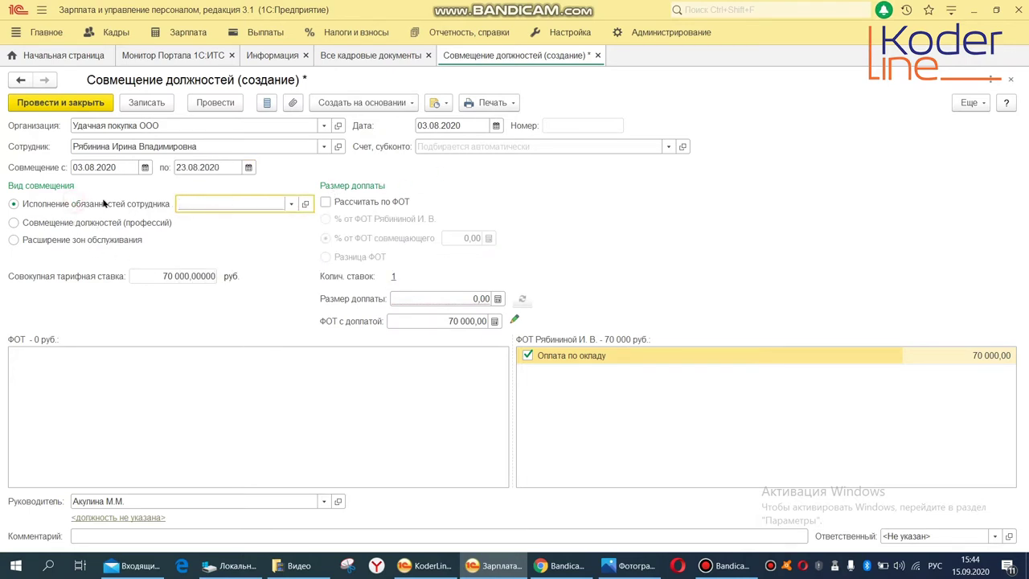
pyautogui.click(233, 200)
# Step: Try out the combination types Совмещение должностей (профессий) with Директор /Дирекция/ and Расширение зон обслуживания
pyautogui.click(14, 222)
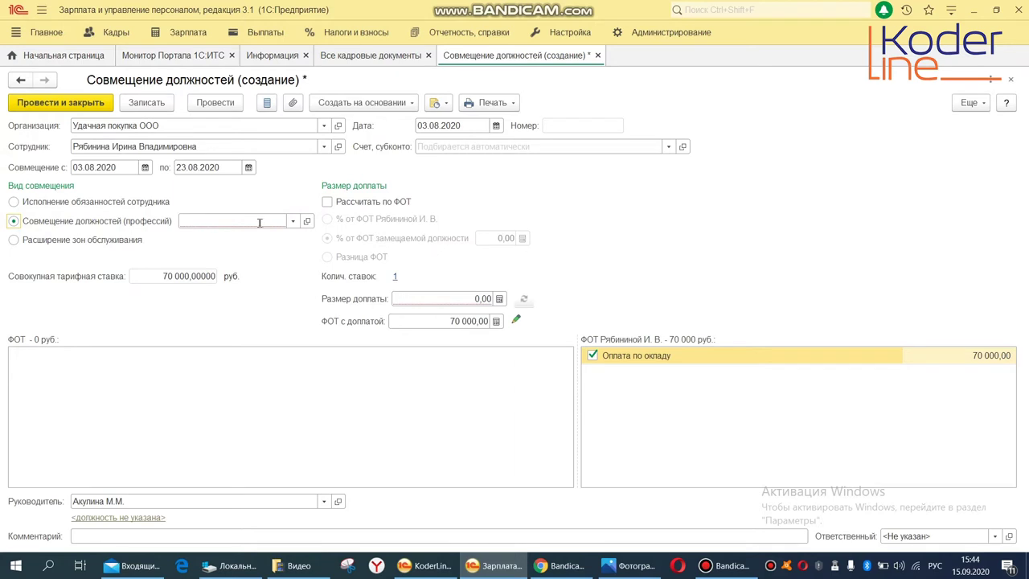
pyautogui.click(293, 221)
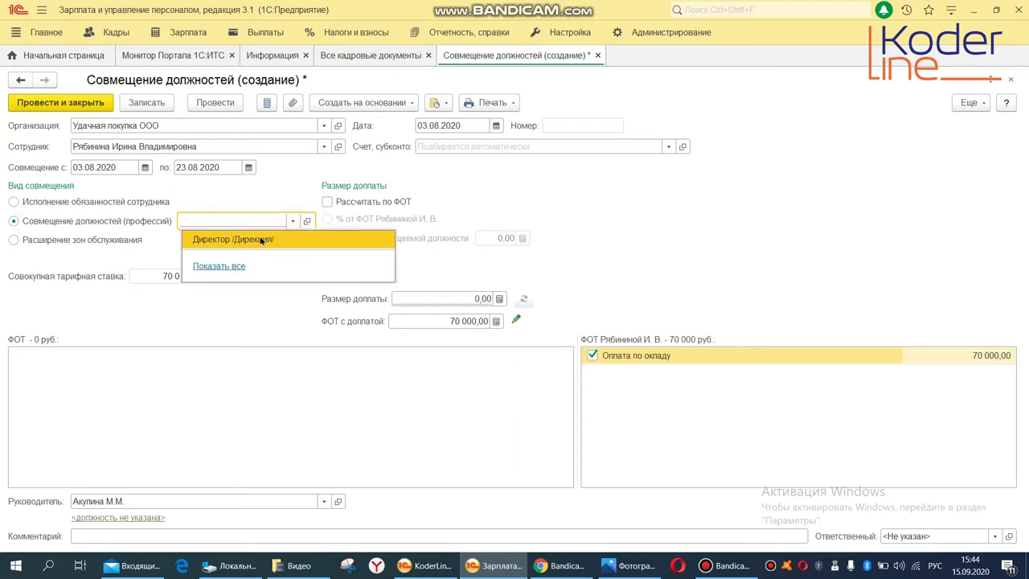
pyautogui.click(261, 240)
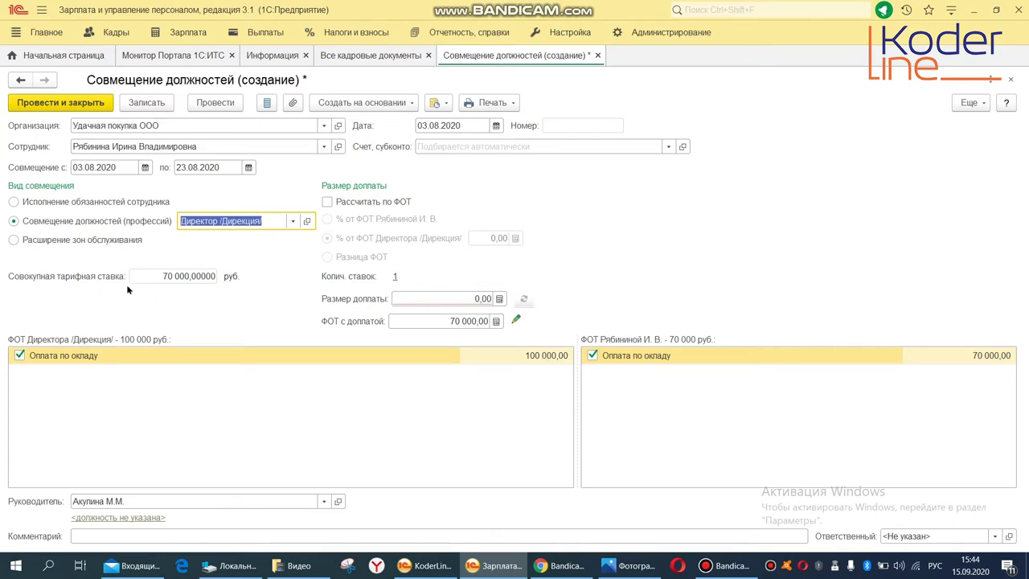
pyautogui.click(13, 240)
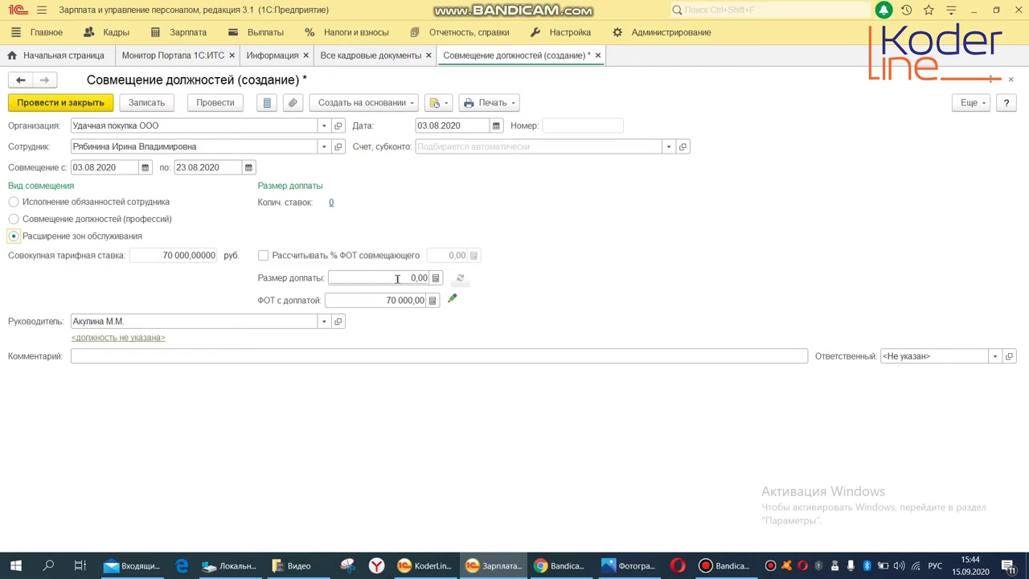
pyautogui.click(114, 356)
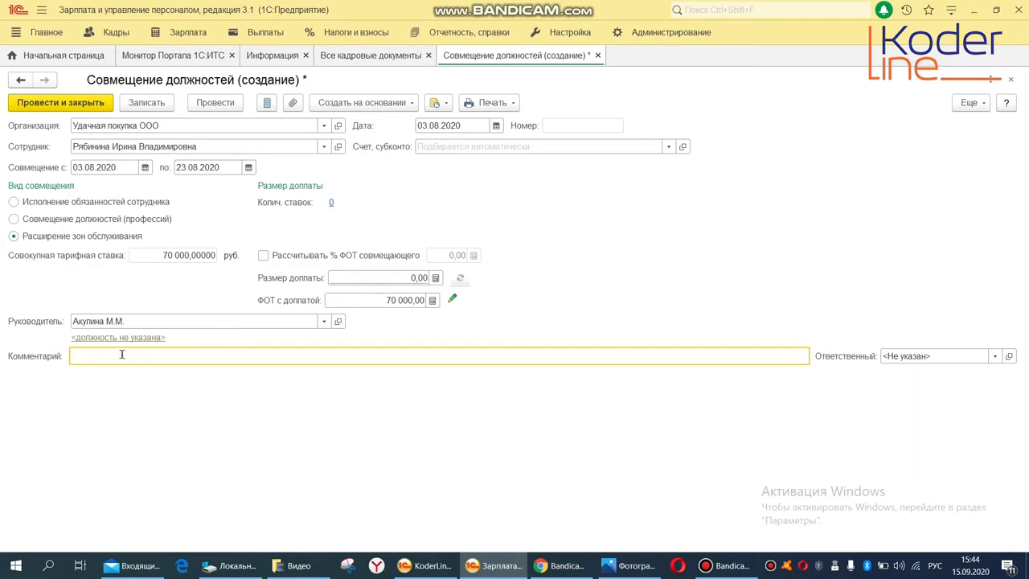
# Step: Set the combination type to Совмещение должностей (профессий) with the position Директор /Дирекция/
pyautogui.click(14, 219)
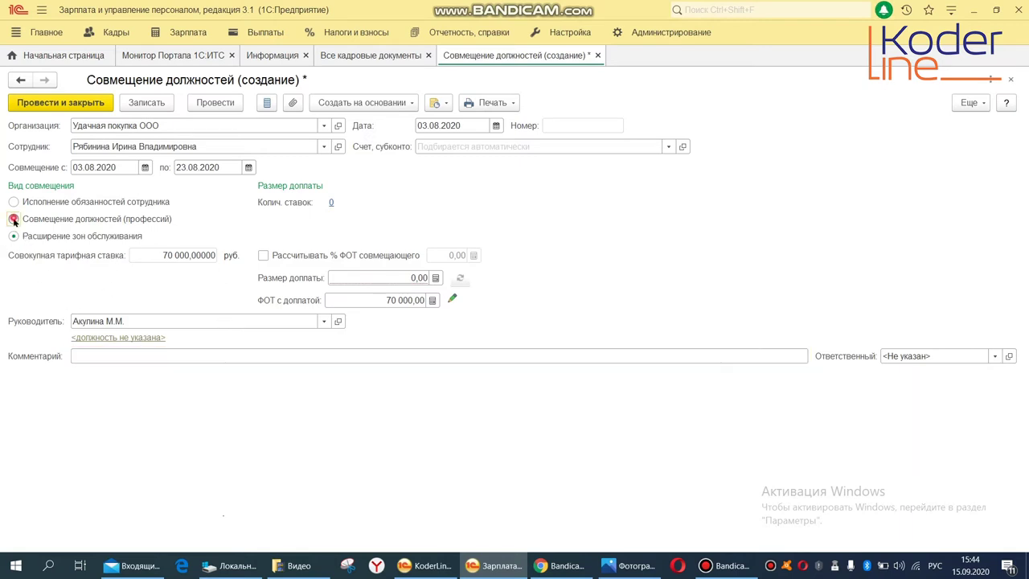
pyautogui.click(230, 220)
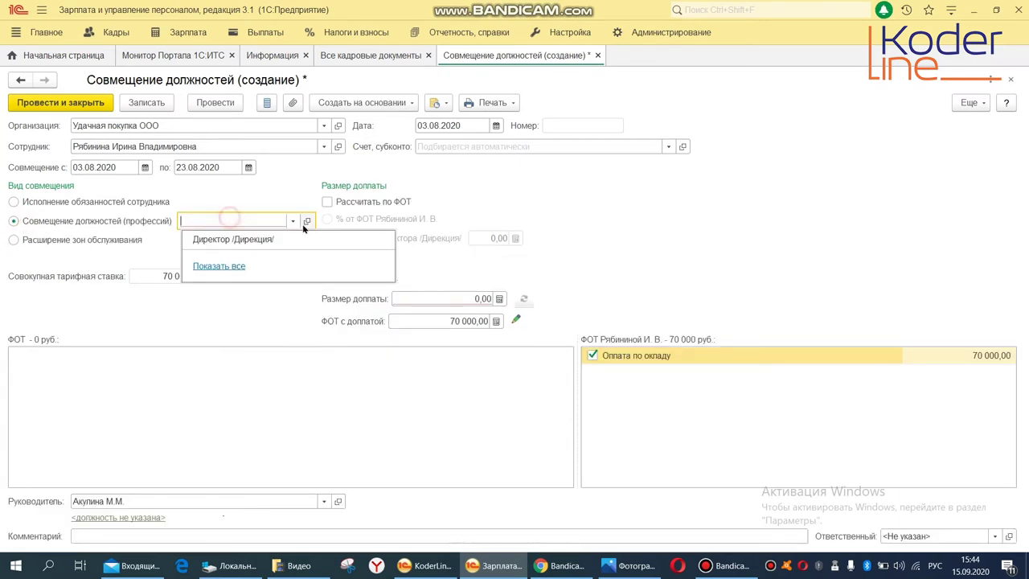
pyautogui.click(243, 239)
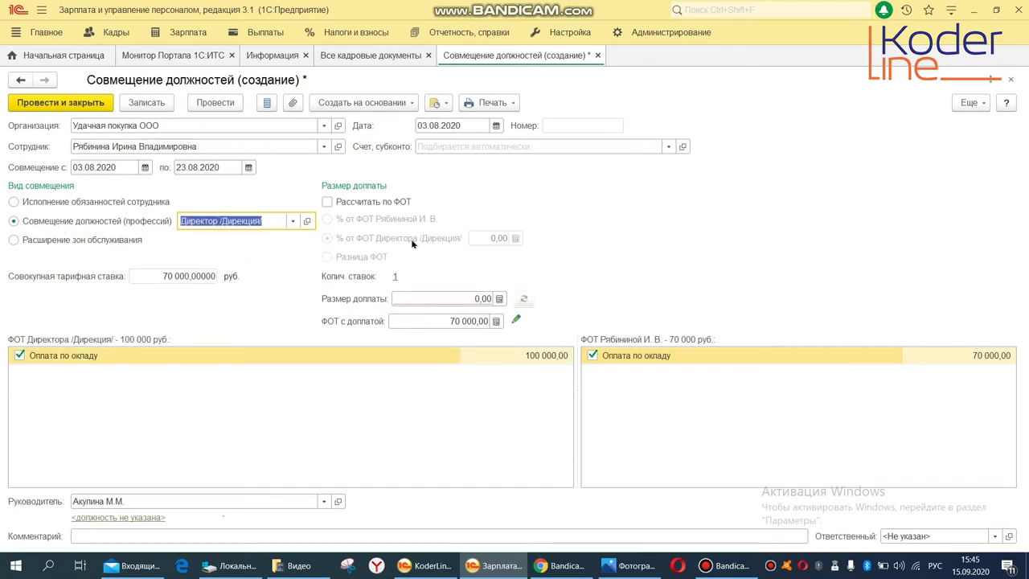
# Step: Enable calculating the supplement by ФОТ, choose Разница ФОТ as its basis, and post the document
pyautogui.click(327, 204)
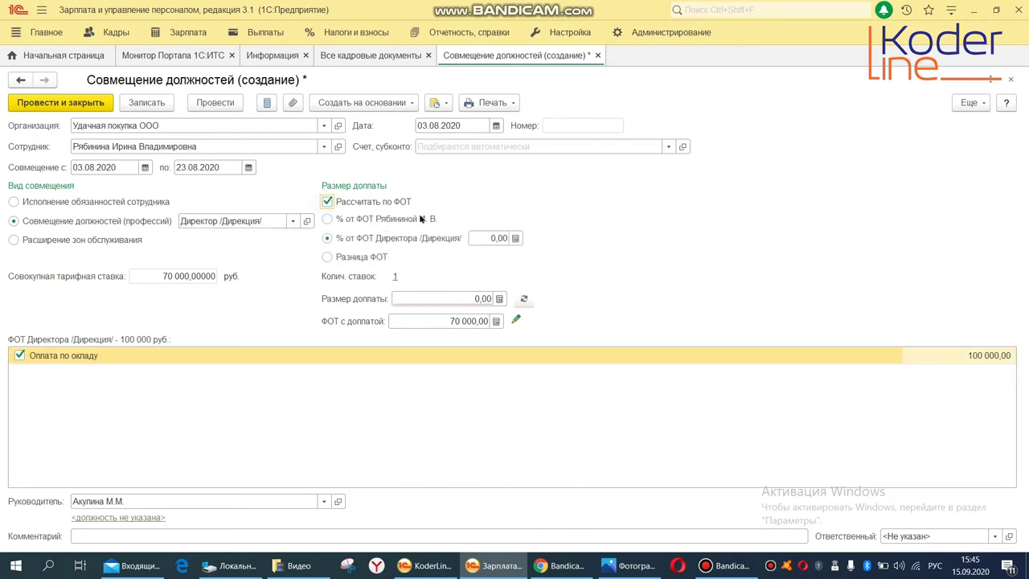
pyautogui.click(483, 238)
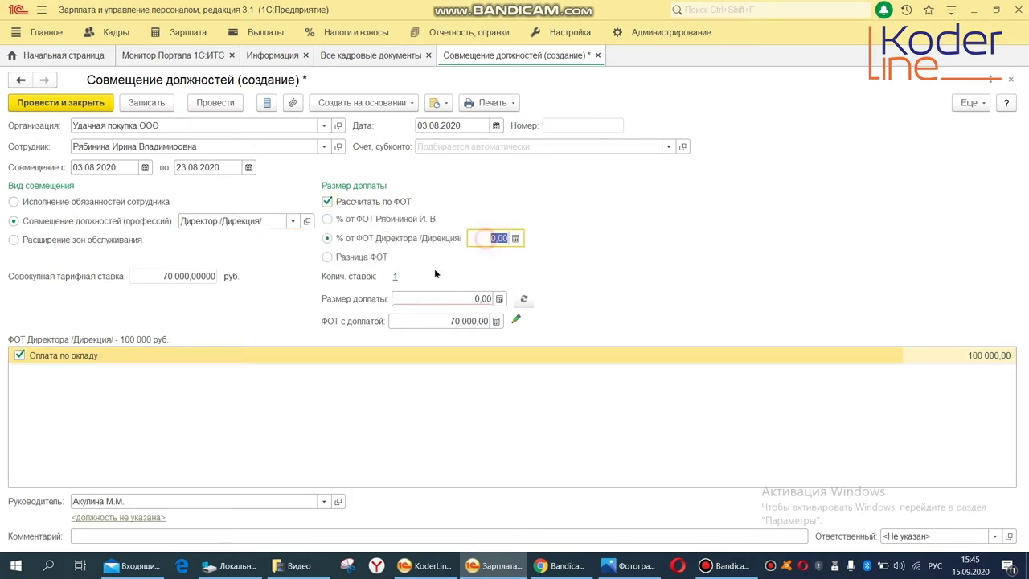
pyautogui.click(326, 219)
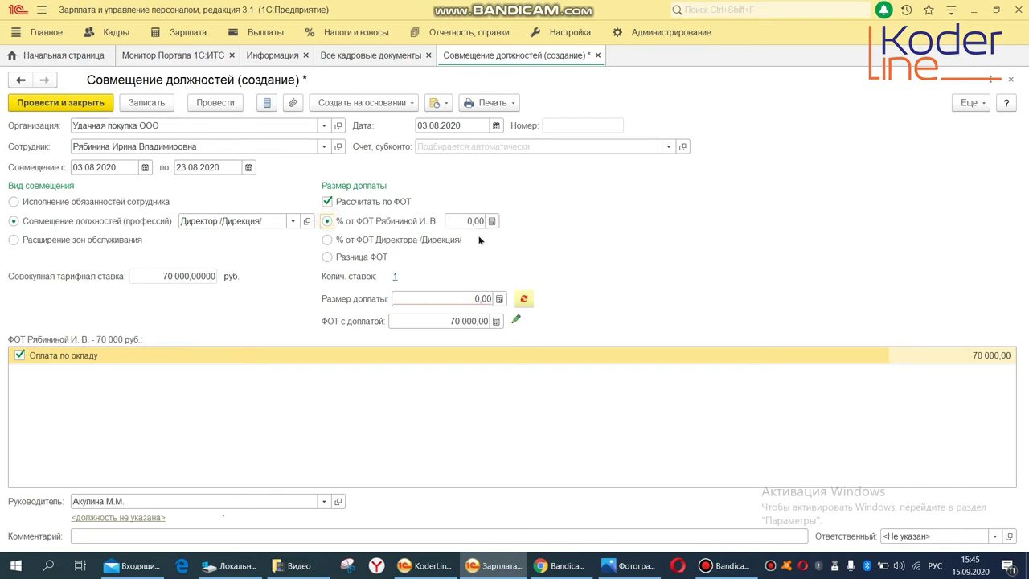
pyautogui.click(328, 257)
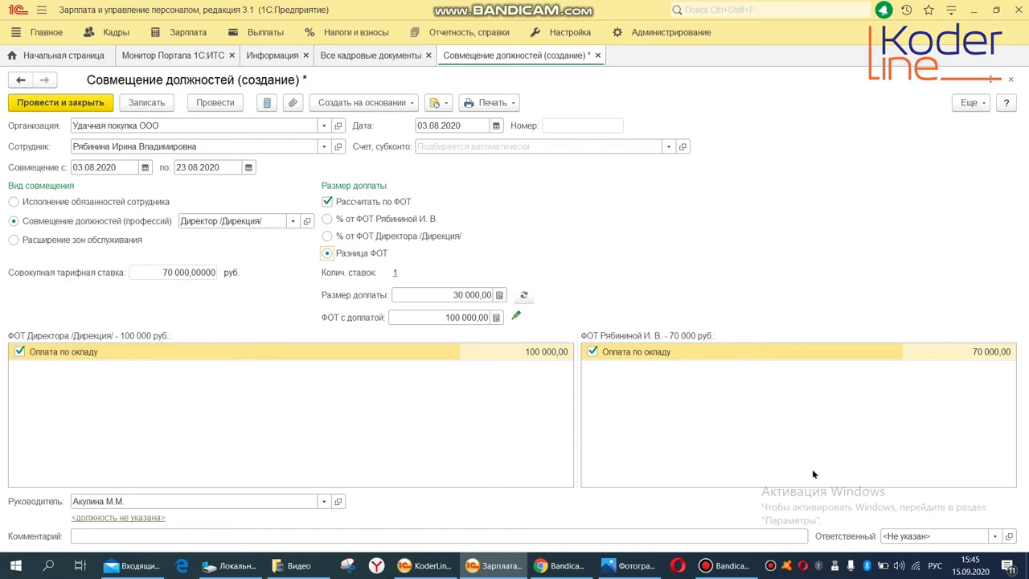
pyautogui.click(216, 105)
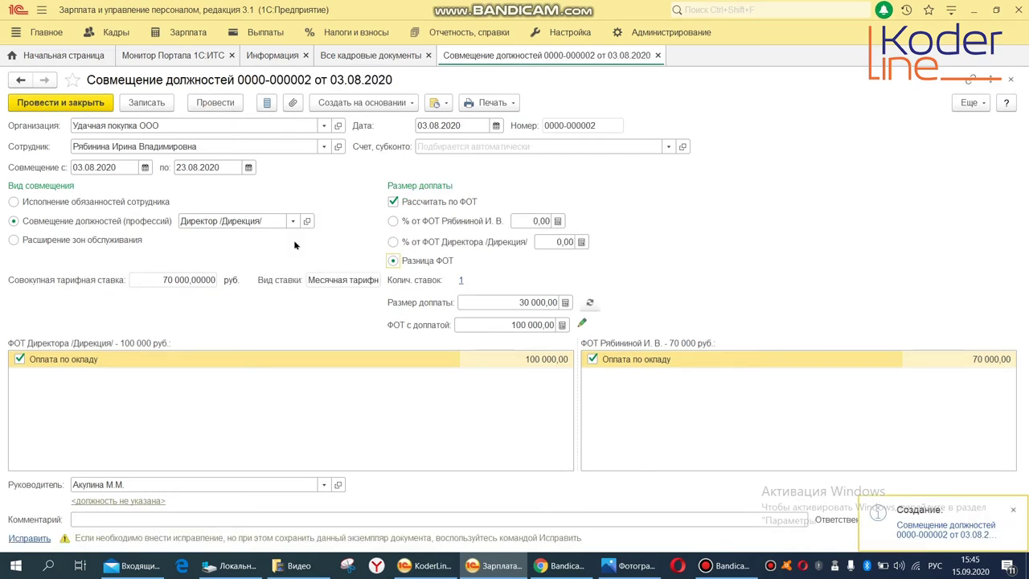
# Step: Review the document's Приказ на совмещение print form and close it
pyautogui.click(490, 102)
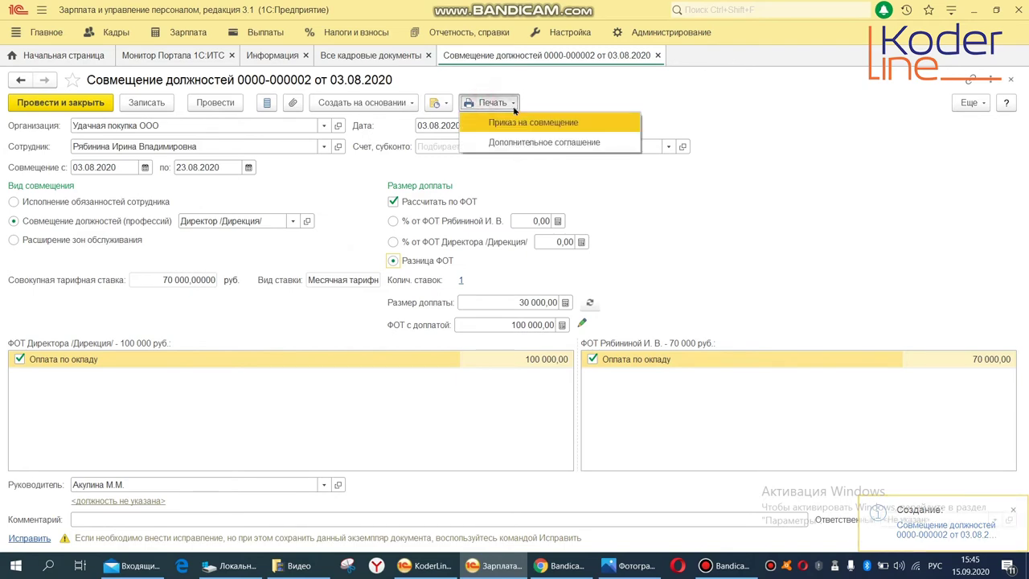
pyautogui.click(537, 124)
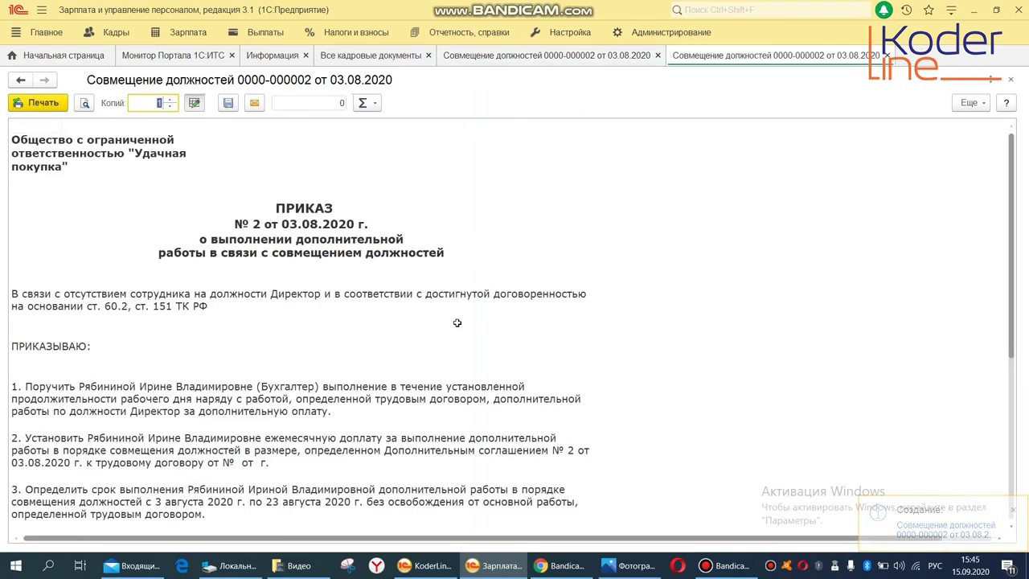
pyautogui.scroll(-6, 457, 322)
pyautogui.scroll(6, 455, 324)
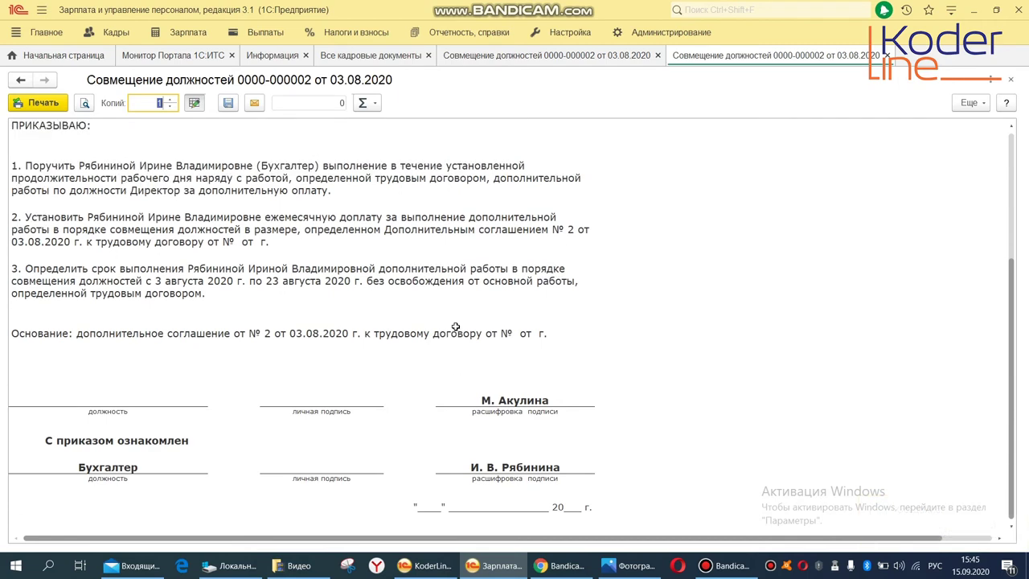
pyautogui.click(1011, 78)
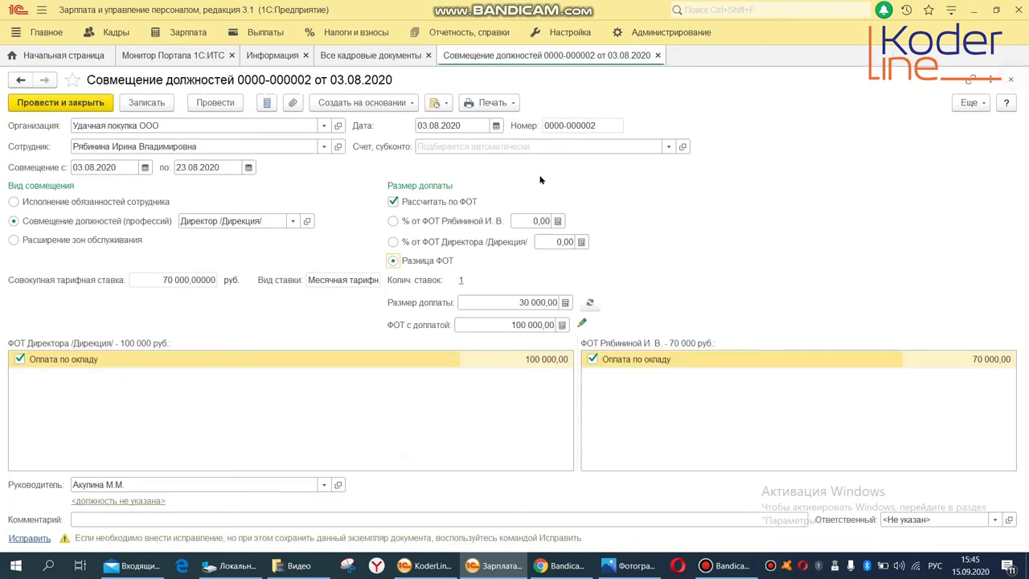
# Step: Review the Дополнительное соглашение print form, and close both the form and the combination document
pyautogui.click(490, 102)
pyautogui.click(527, 142)
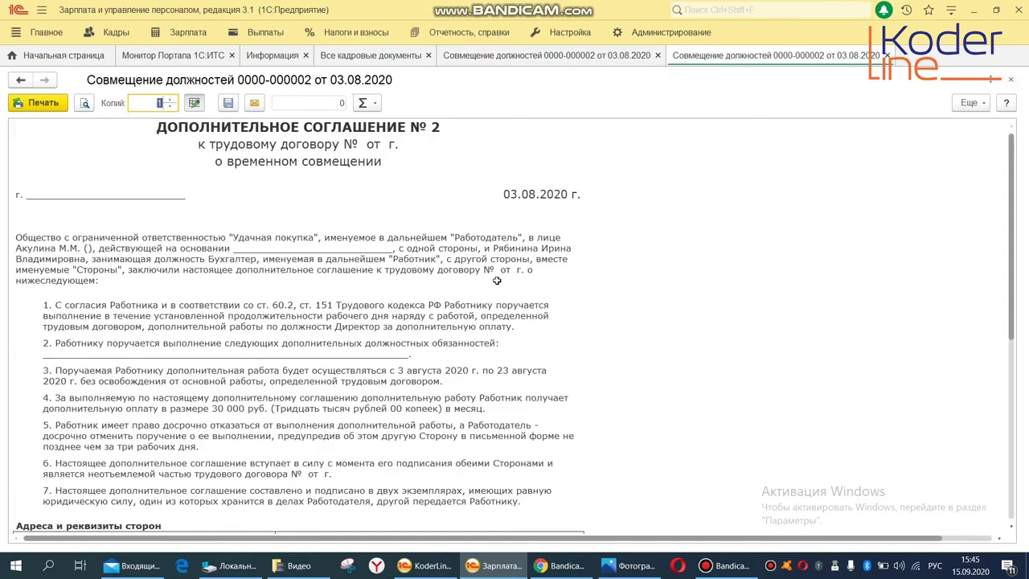
pyautogui.scroll(-1, 588, 344)
pyautogui.scroll(-5, 588, 344)
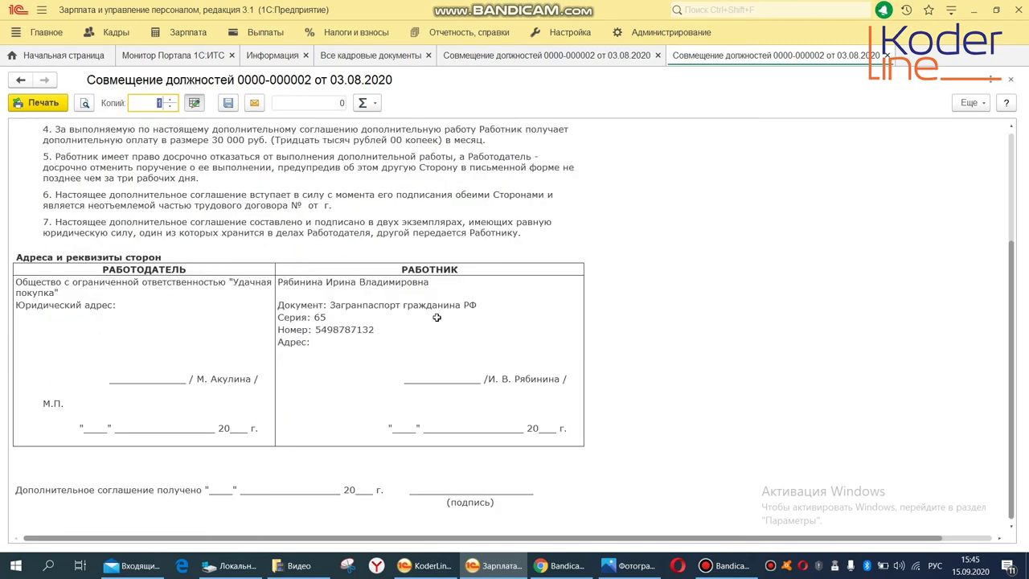
pyautogui.scroll(-3, 619, 326)
pyautogui.scroll(9, 622, 325)
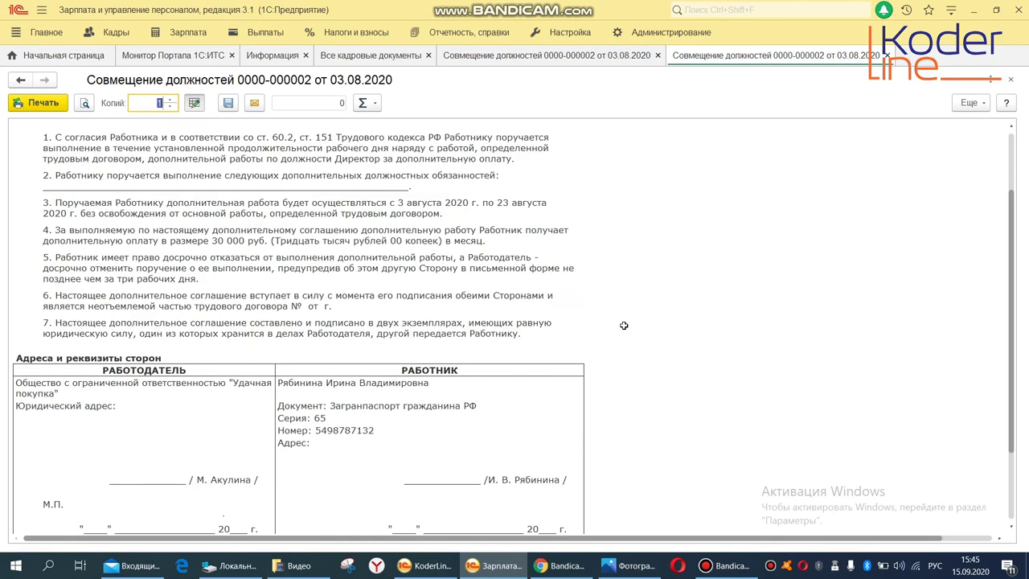
pyautogui.click(1010, 79)
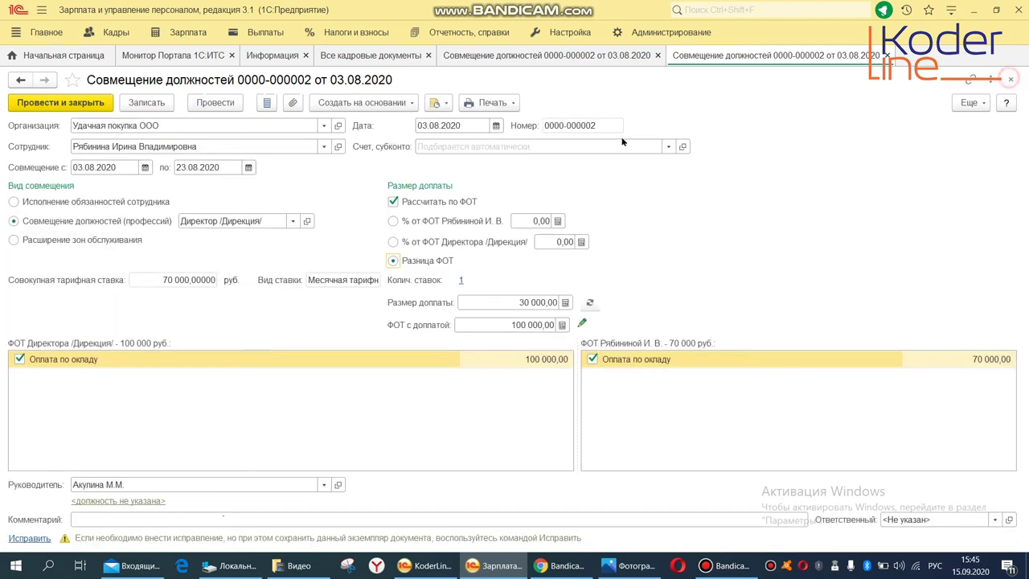
pyautogui.click(1010, 79)
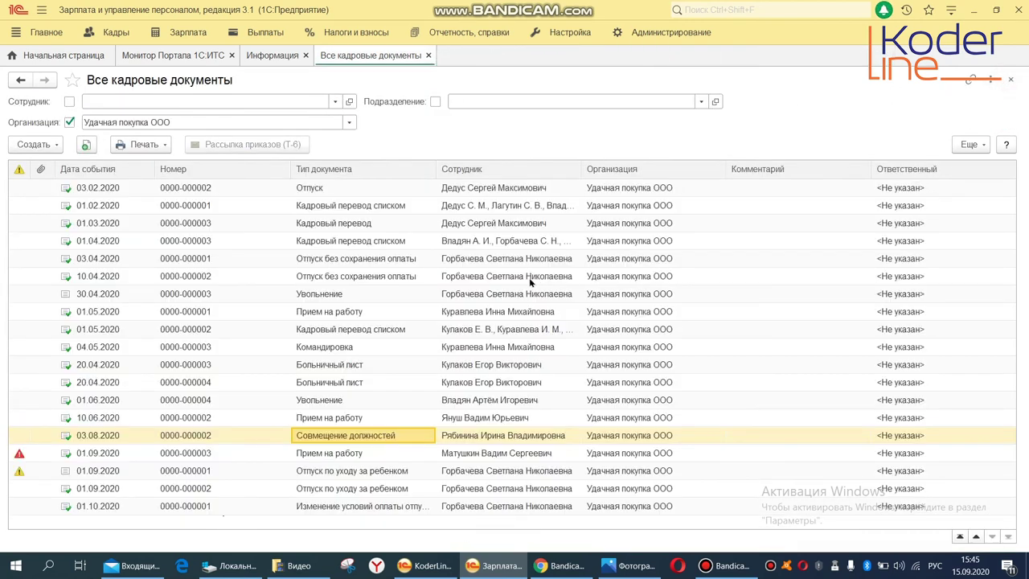
# Step: Create a new Начисление зарплаты и взносов document from the list of payroll accruals
pyautogui.click(357, 33)
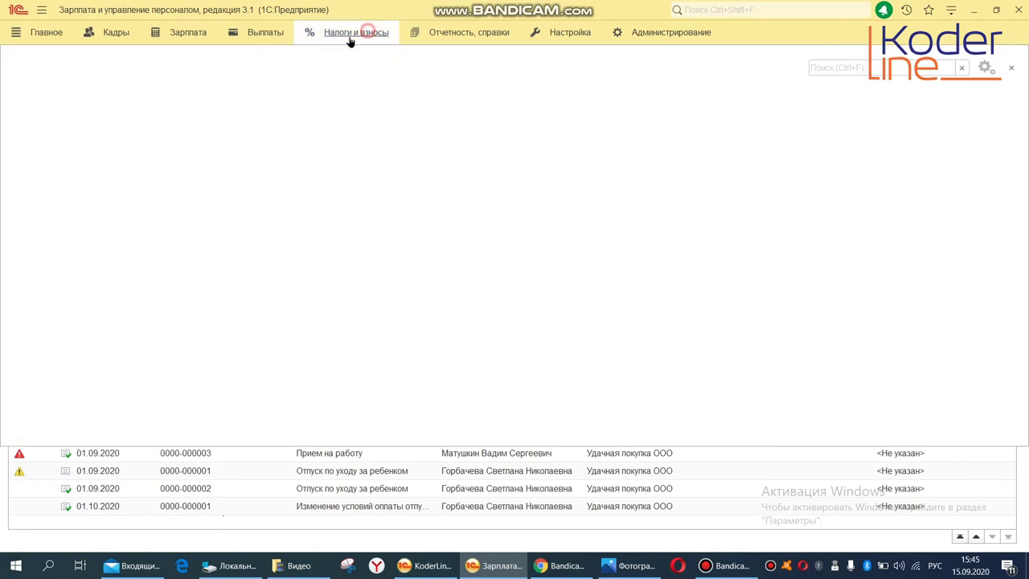
pyautogui.click(189, 34)
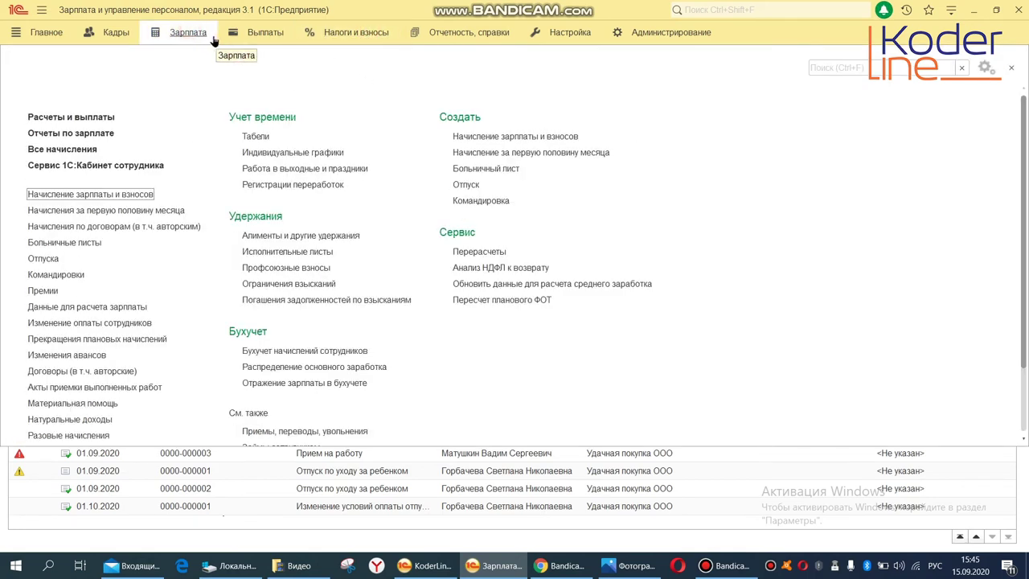
pyautogui.click(107, 195)
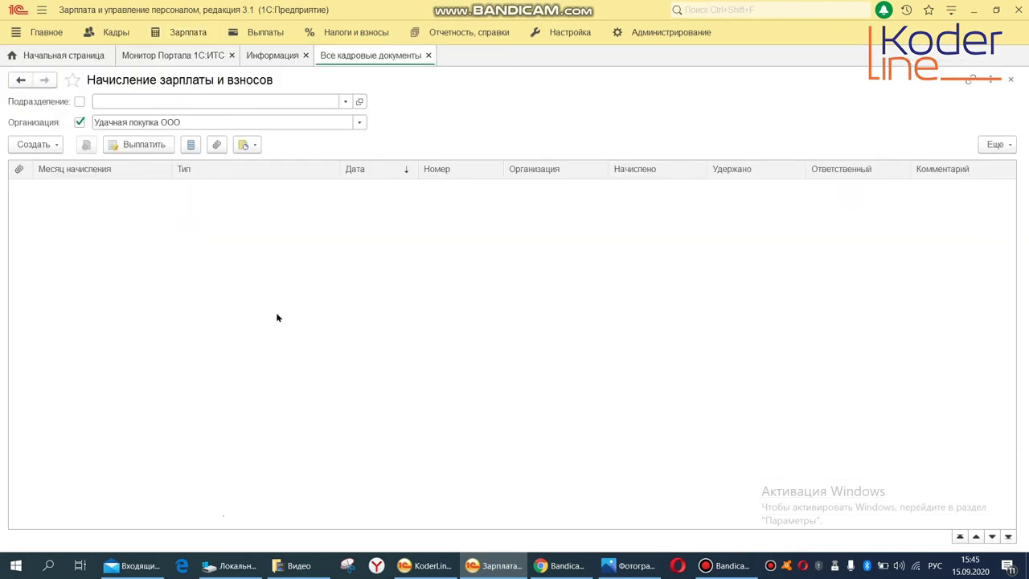
pyautogui.click(30, 146)
pyautogui.click(77, 167)
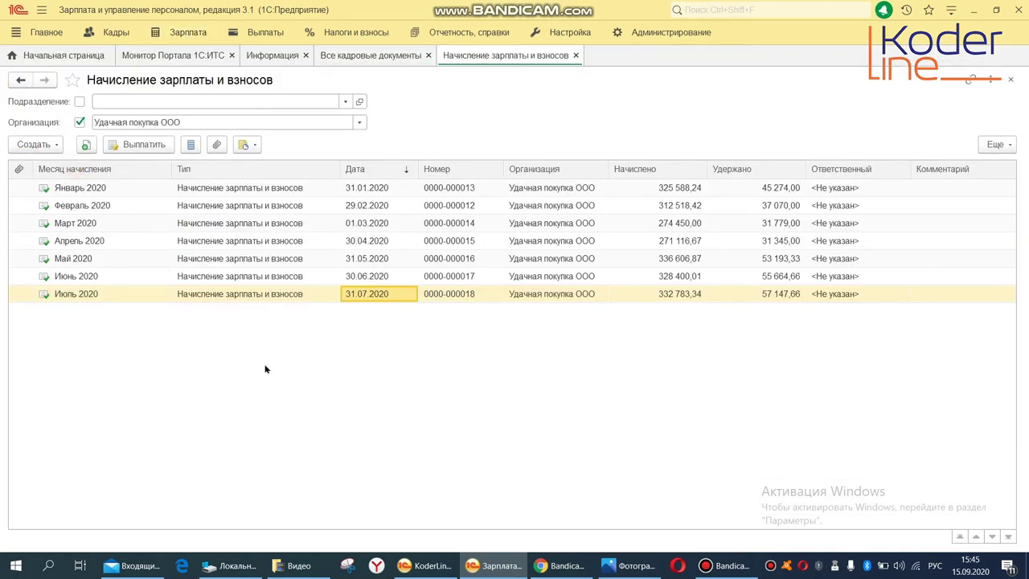
# Step: Fill the payroll document with the employees' accruals for Август 2020, with the document date set to 31.08.2020
pyautogui.click(180, 127)
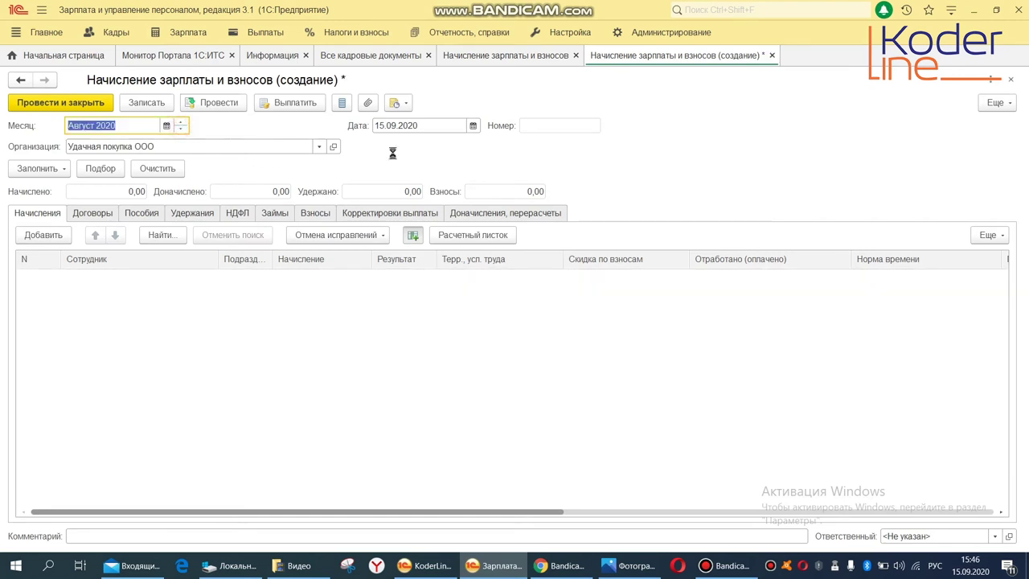
pyautogui.click(393, 126)
pyautogui.click(392, 125)
pyautogui.doubleClick(392, 125)
pyautogui.write('3108')
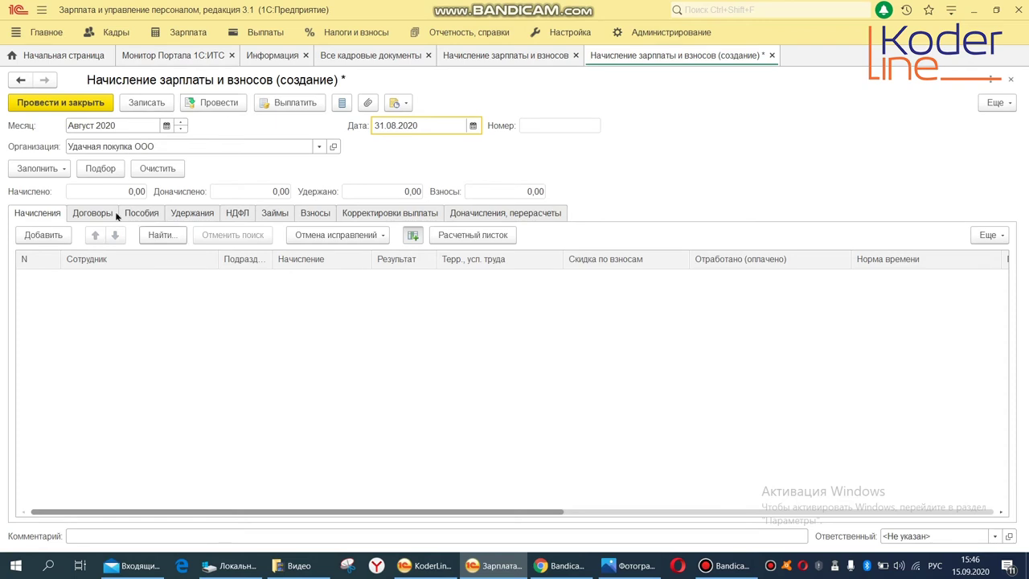
pyautogui.click(36, 168)
pyautogui.click(69, 188)
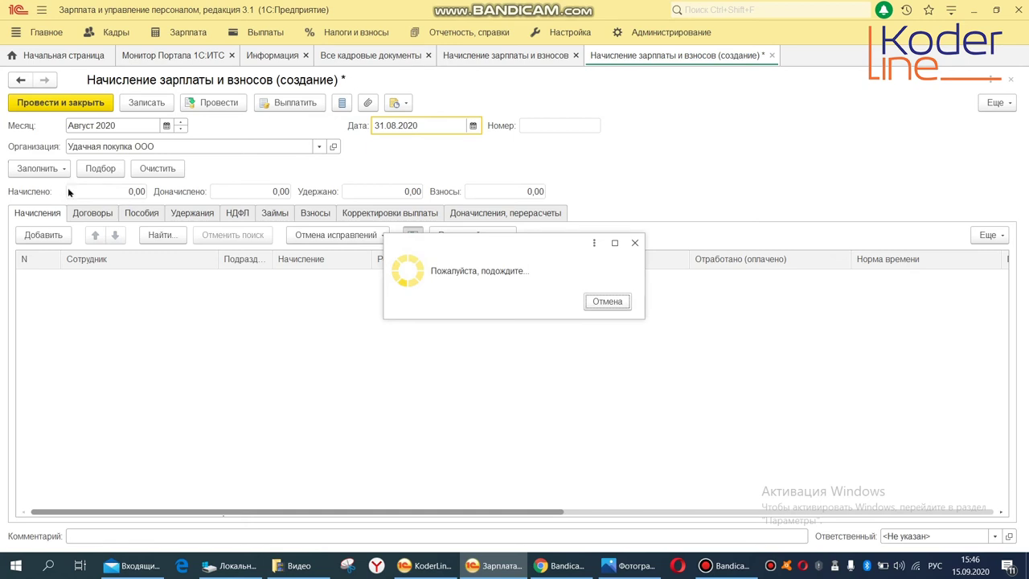
# Step: Filter the accrual rows by the accountant who receives the job-combination supplement
pyautogui.scroll(-3, 212, 388)
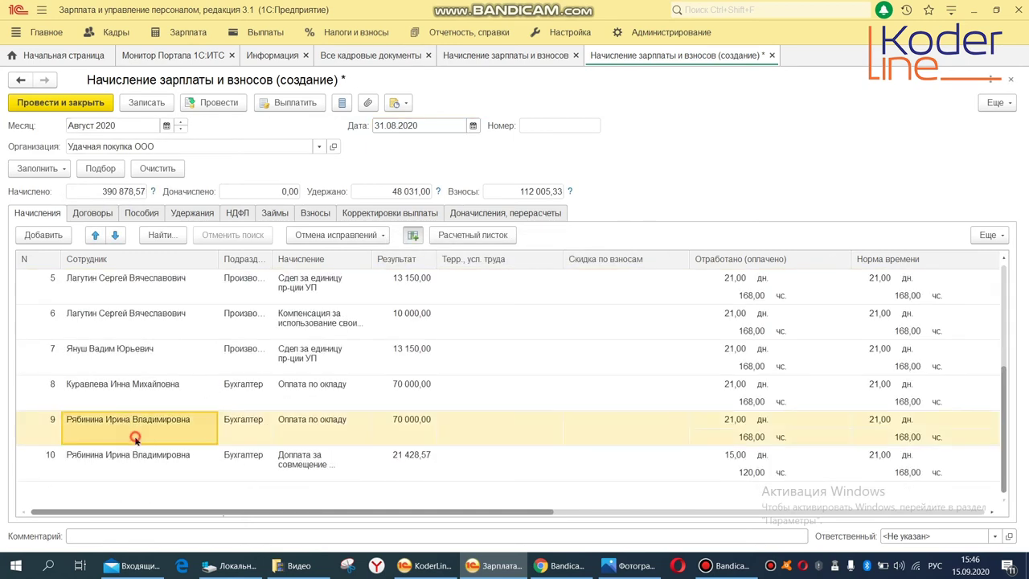
pyautogui.click(135, 434)
pyautogui.rightClick(135, 435)
pyautogui.click(235, 397)
# Step: Examine the employee's salary and job-combination supplement amounts, and compare the supplement's days worked with the time norm
pyautogui.click(390, 283)
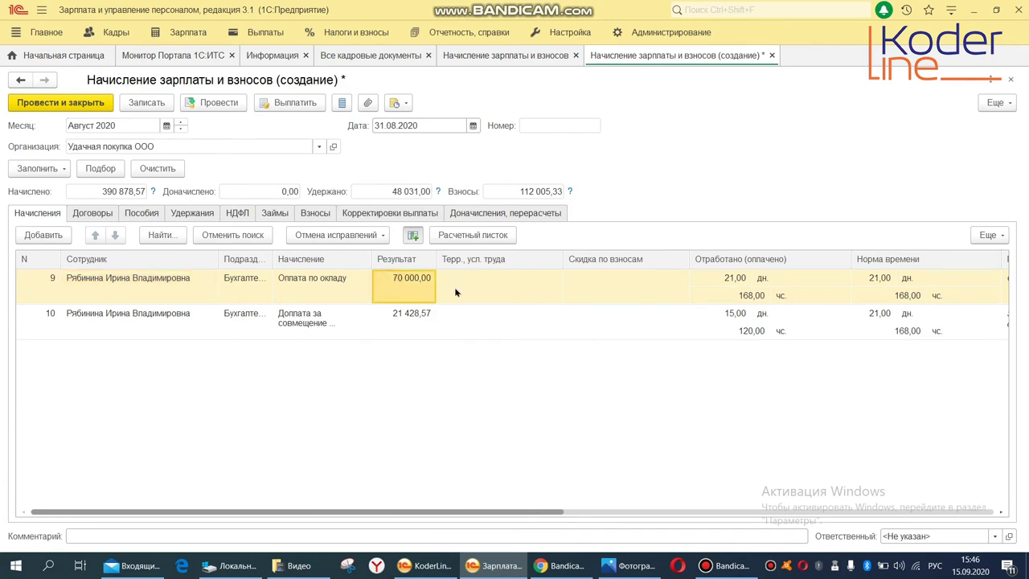
pyautogui.click(404, 323)
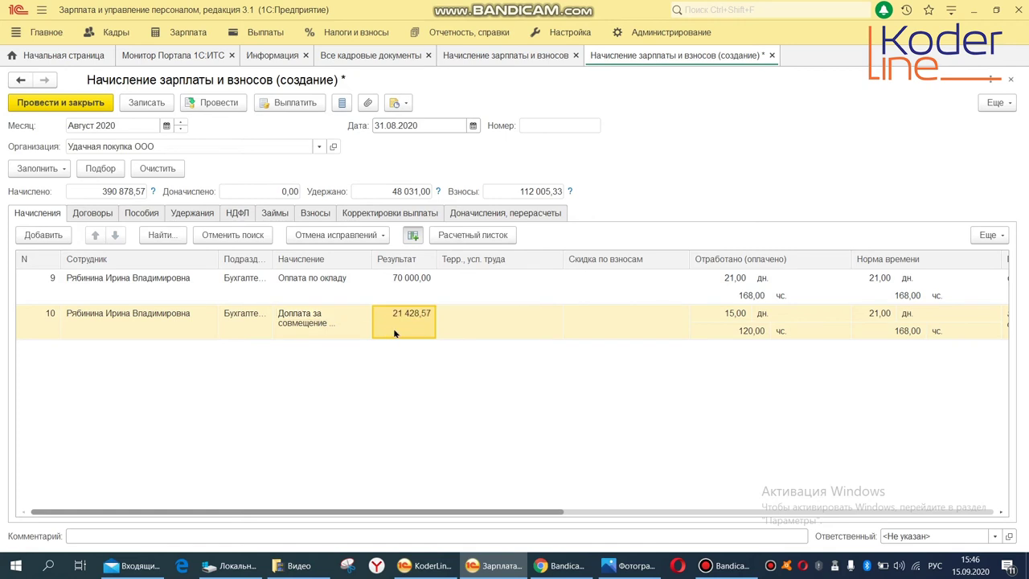
pyautogui.click(734, 315)
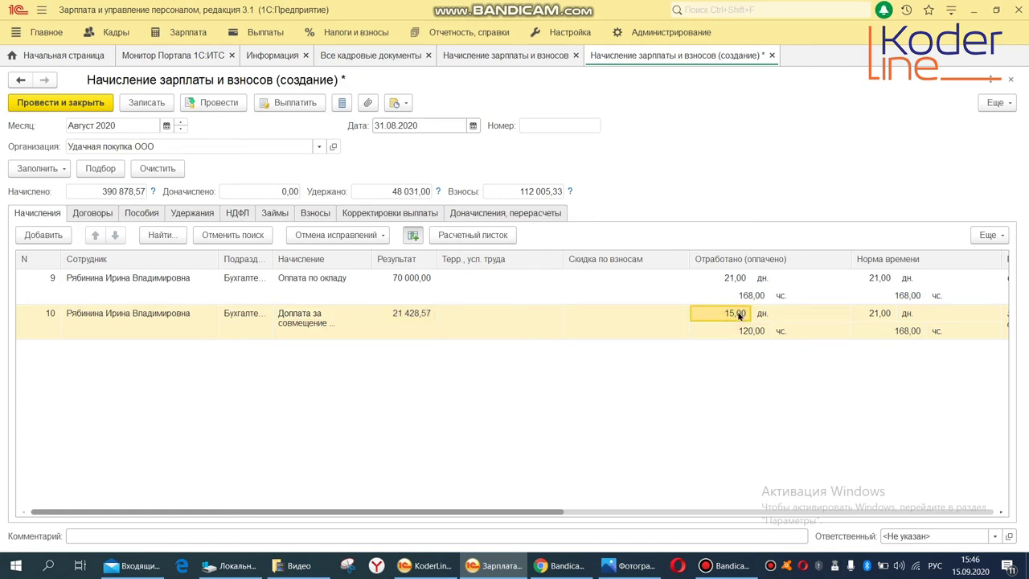
pyautogui.click(875, 315)
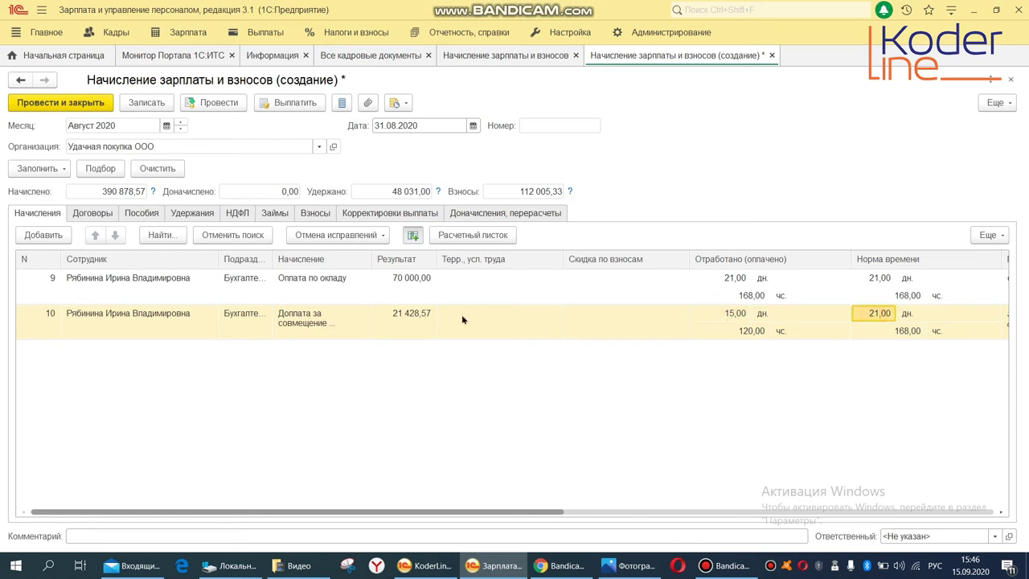
pyautogui.click(409, 314)
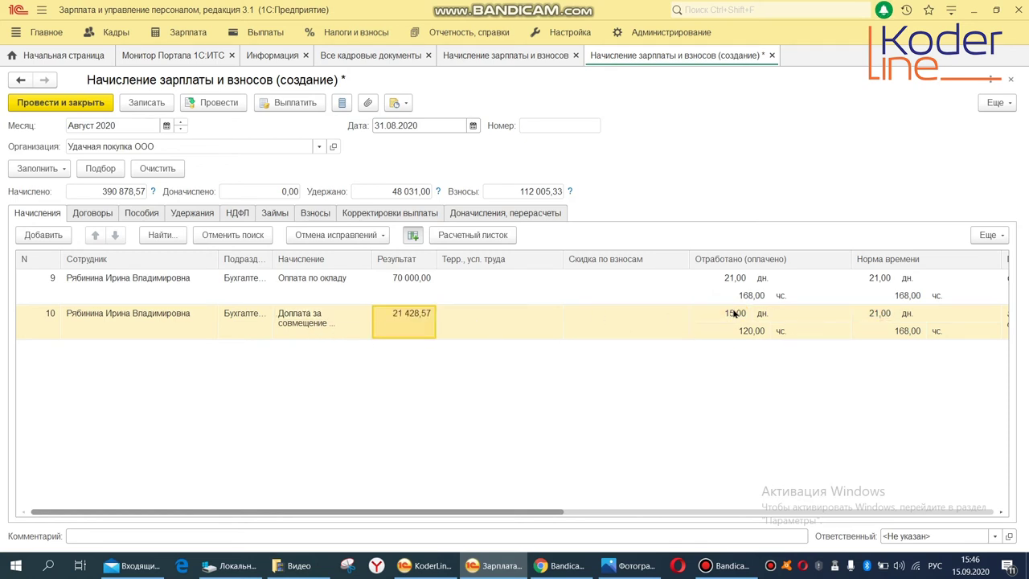
# Step: Select the result of the job-combination supplement row and switch to the Windows Calculator (Калькулятор) to check it
pyautogui.click(735, 315)
pyautogui.click(414, 320)
pyautogui.click(15, 565)
pyautogui.click(13, 568)
pyautogui.write('каль')
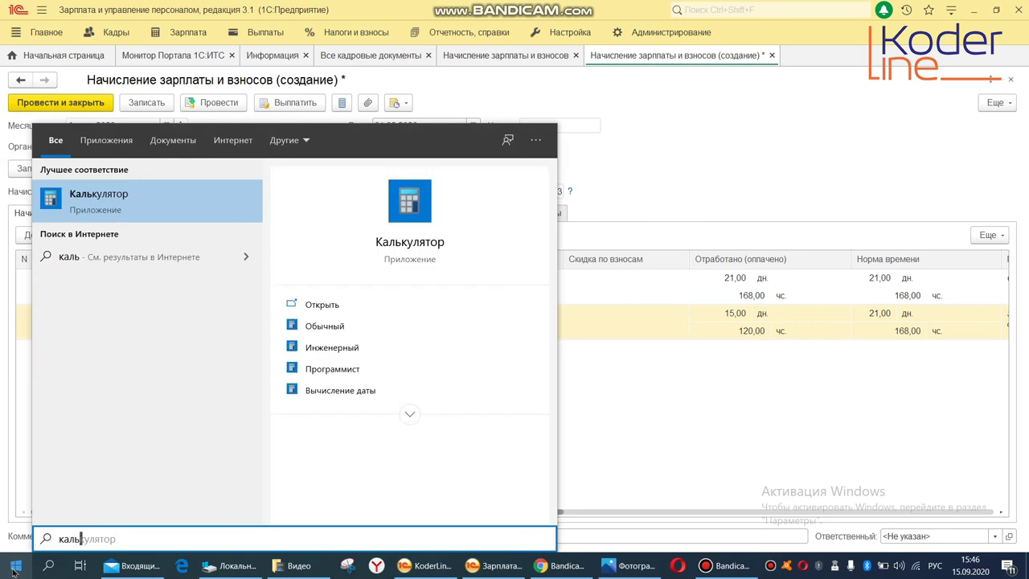
pyautogui.click(166, 202)
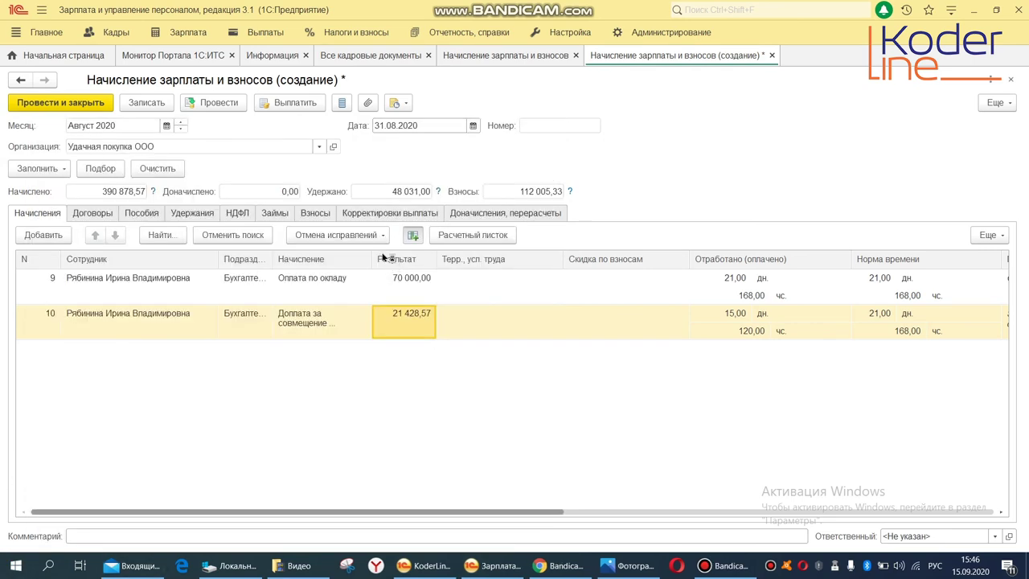
# Step: Calculate 30000 ÷ 21 × 15, compare it with the supplement amount in the payroll document, and close the calculator
pyautogui.write('300000')
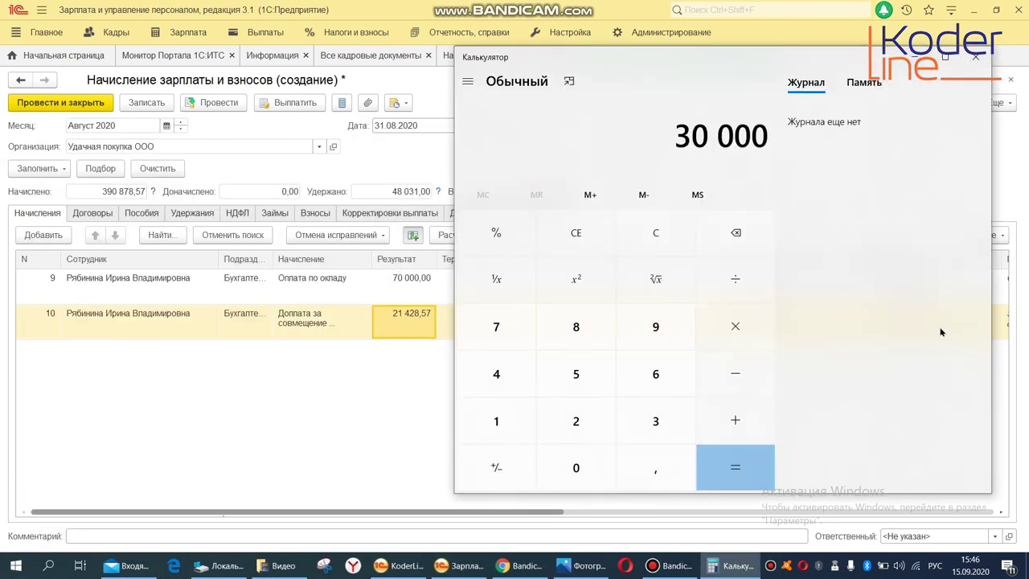
pyautogui.press('/')
pyautogui.moveTo(741, 57); pyautogui.dragTo(428, 33)
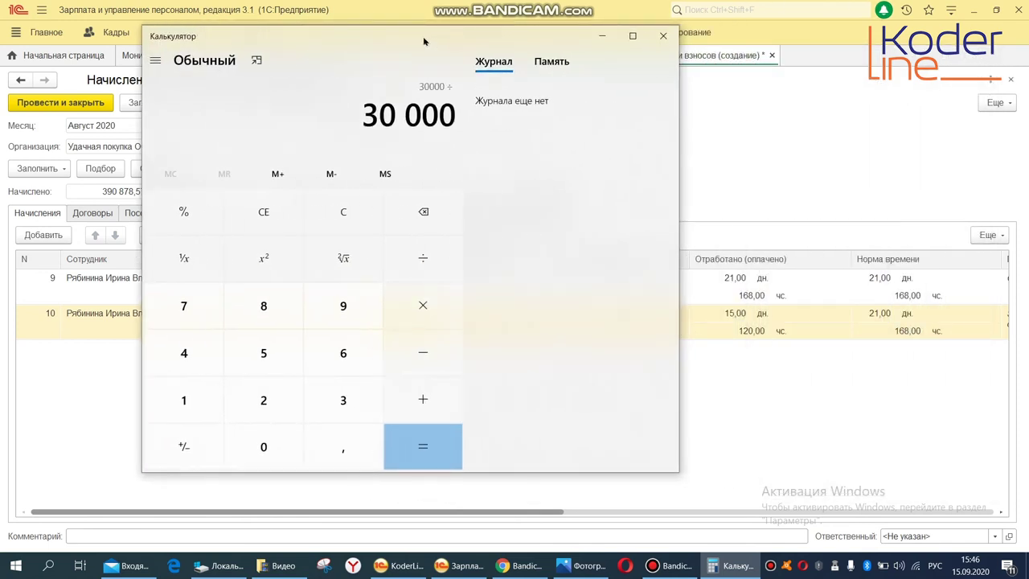
pyautogui.write('21')
pyautogui.press('*')
pyautogui.write('15')
pyautogui.press('Return')
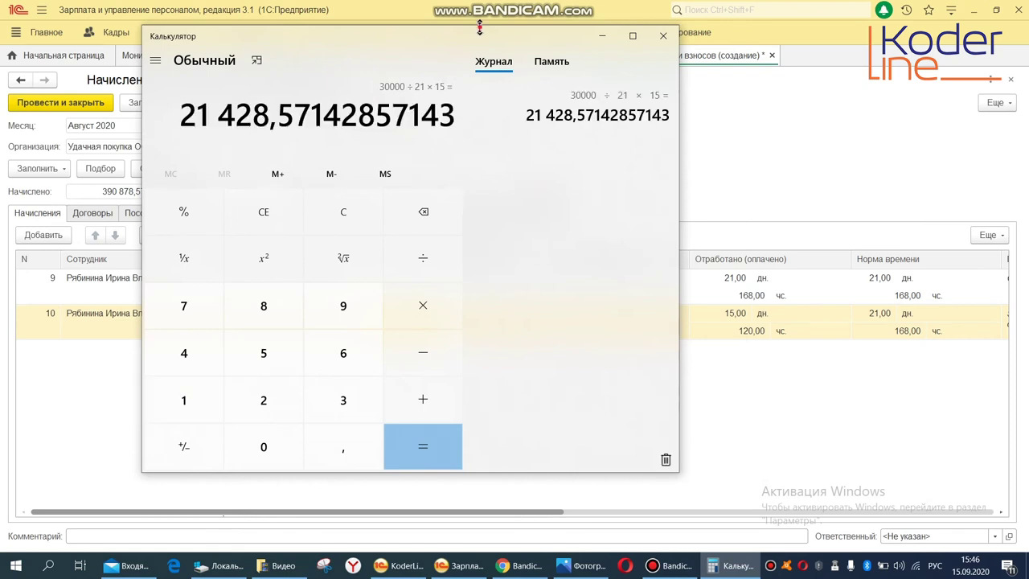
pyautogui.moveTo(479, 30); pyautogui.dragTo(813, 61)
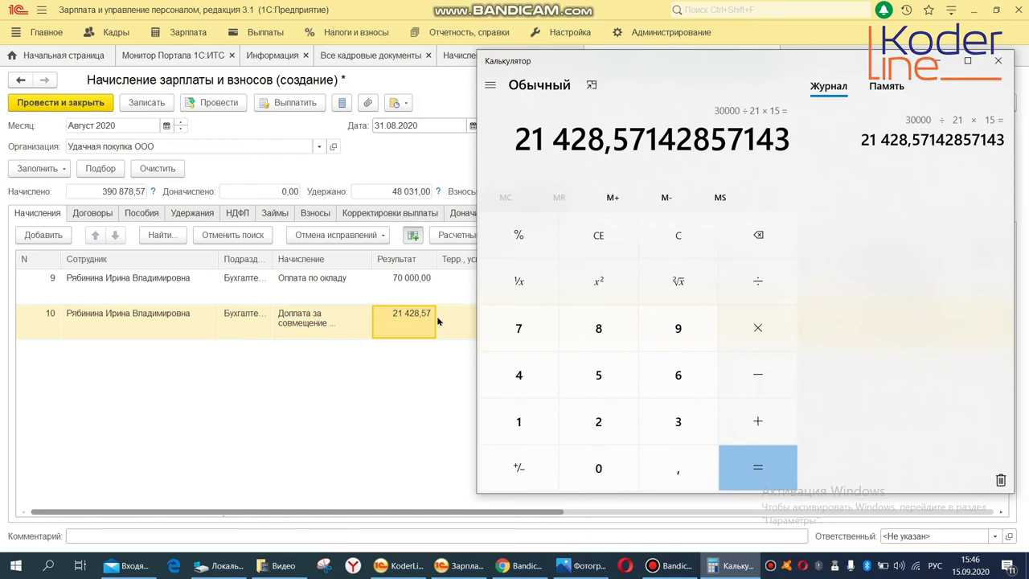
pyautogui.click(1002, 64)
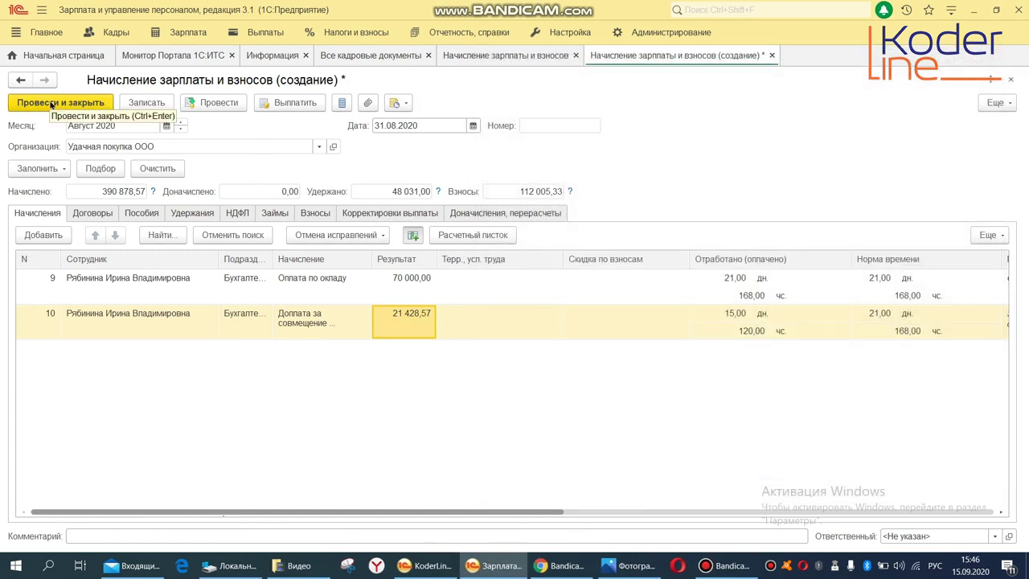
# Step: Post and close the Начисление зарплаты и взносов document for Август 2020
pyautogui.click(51, 103)
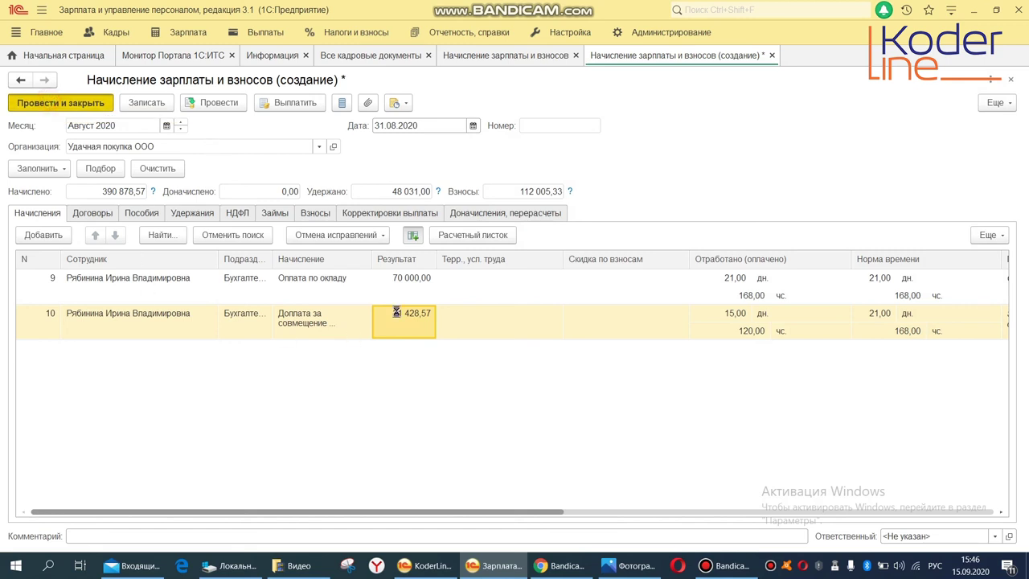